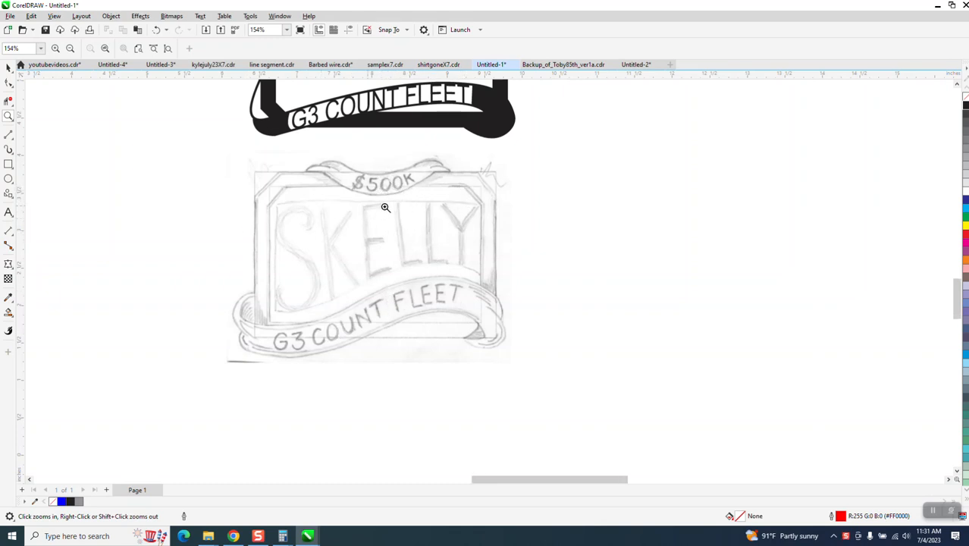
Step: Examine the finished black frame with its G3 COUNT FLEET banner and the pencil sketch below it
scroll(378, 210, down, 1)
scroll(108, 138, down, 2)
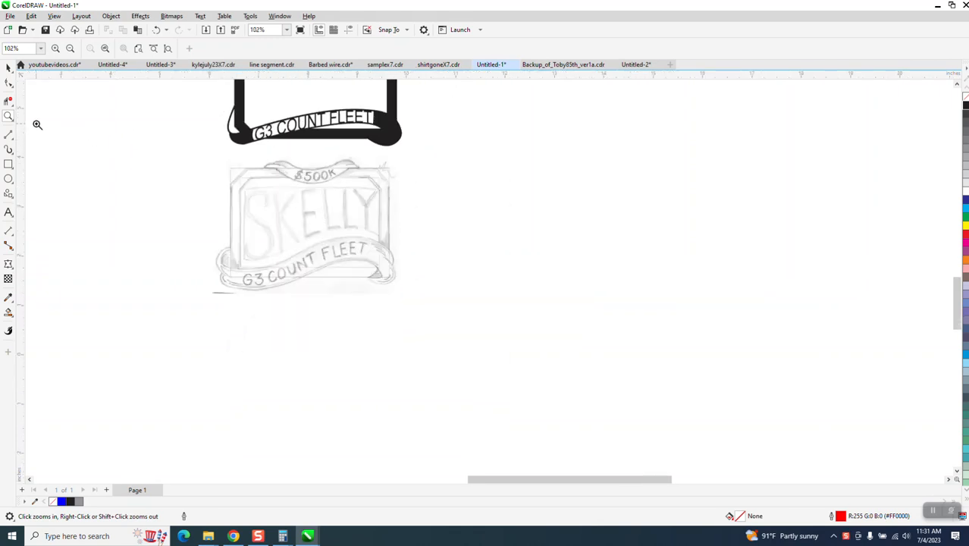
scroll(227, 185, down, 5)
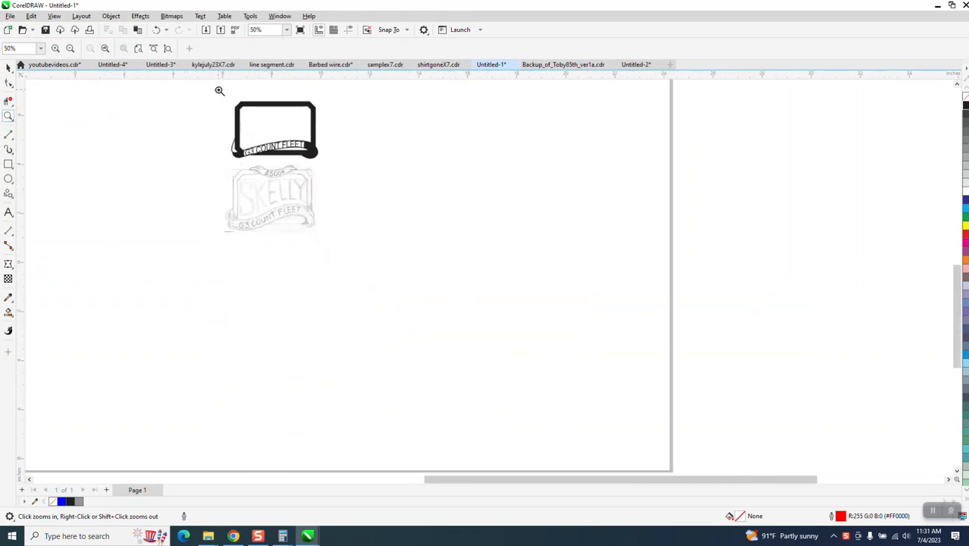
drag(216, 88, 326, 173)
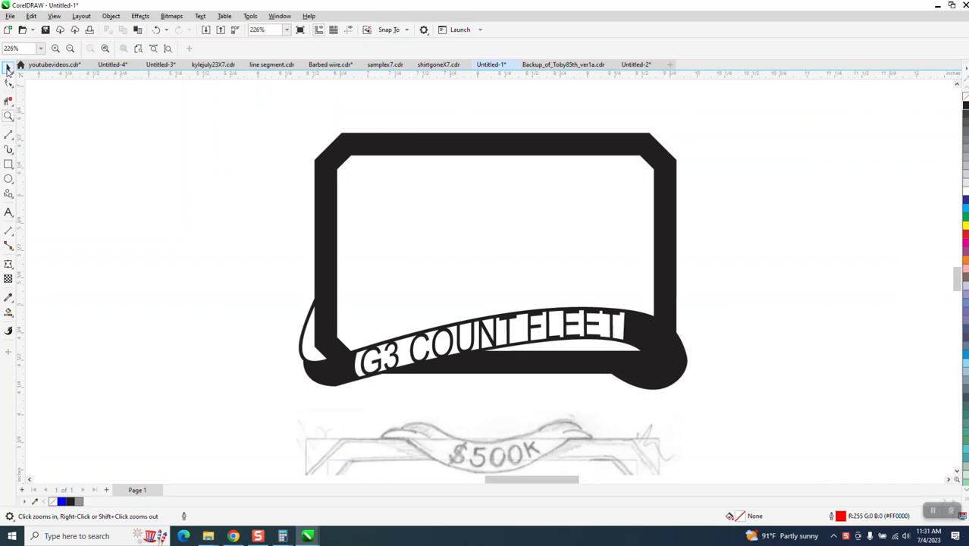
click(8, 69)
scroll(58, 135, down, 7)
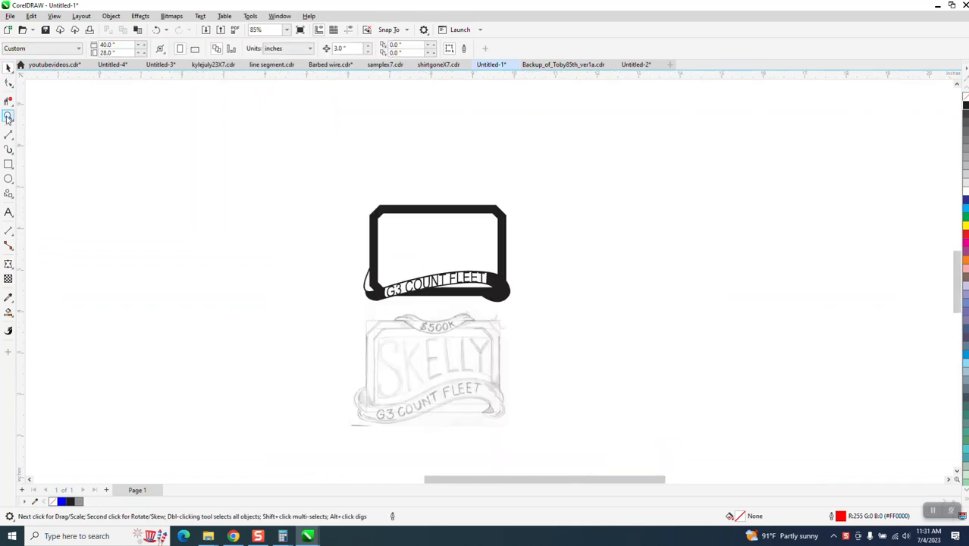
click(7, 118)
drag(350, 203, 546, 334)
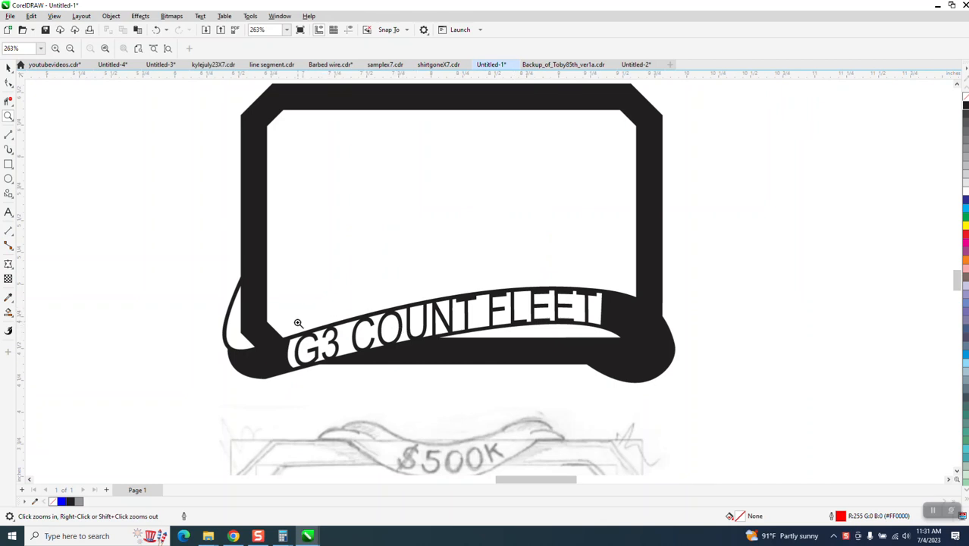
scroll(251, 268, down, 6)
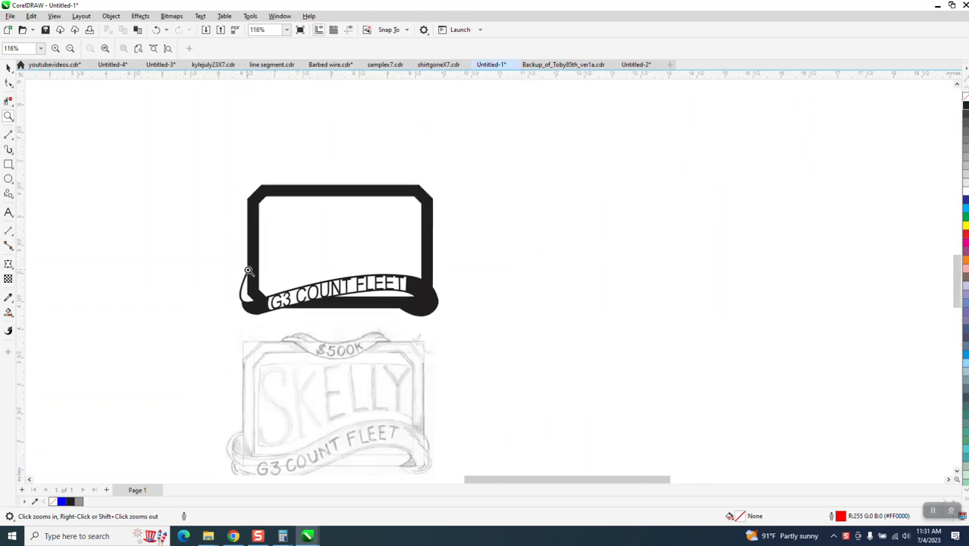
scroll(247, 271, down, 2)
Step: Draw a rectangle about 3.52 by 2.21 inches beside the black frame and chamfer all its corners to 0.26 inches
click(8, 165)
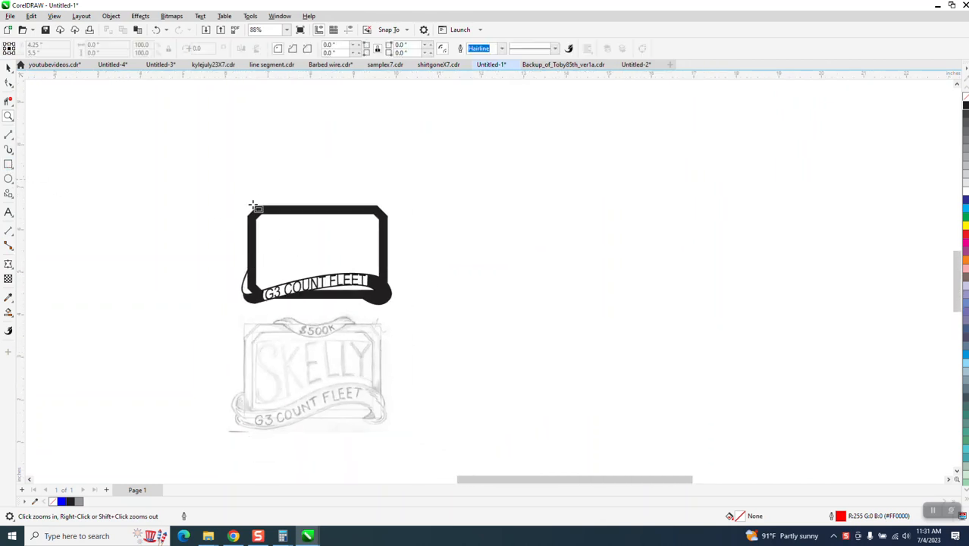
drag(436, 205, 589, 299)
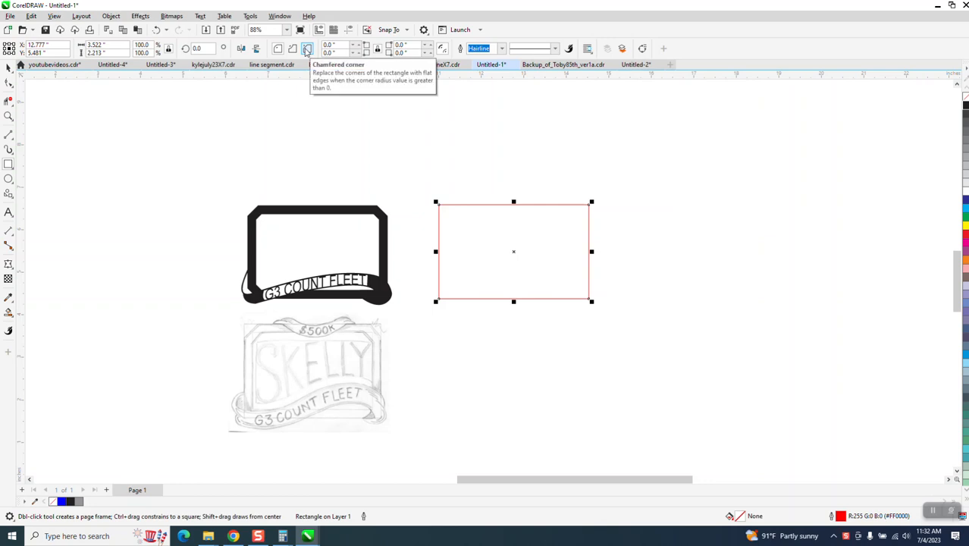
click(360, 45)
click(362, 46)
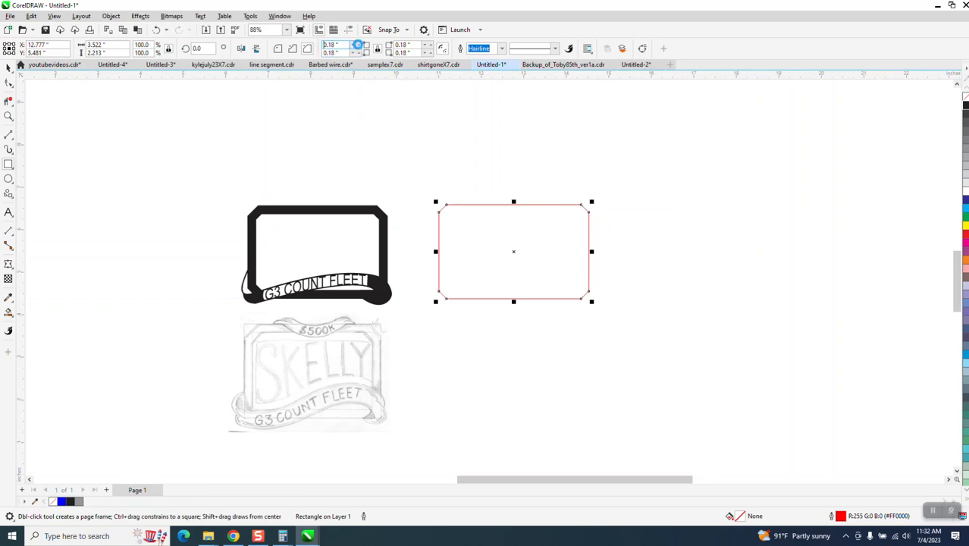
click(359, 45)
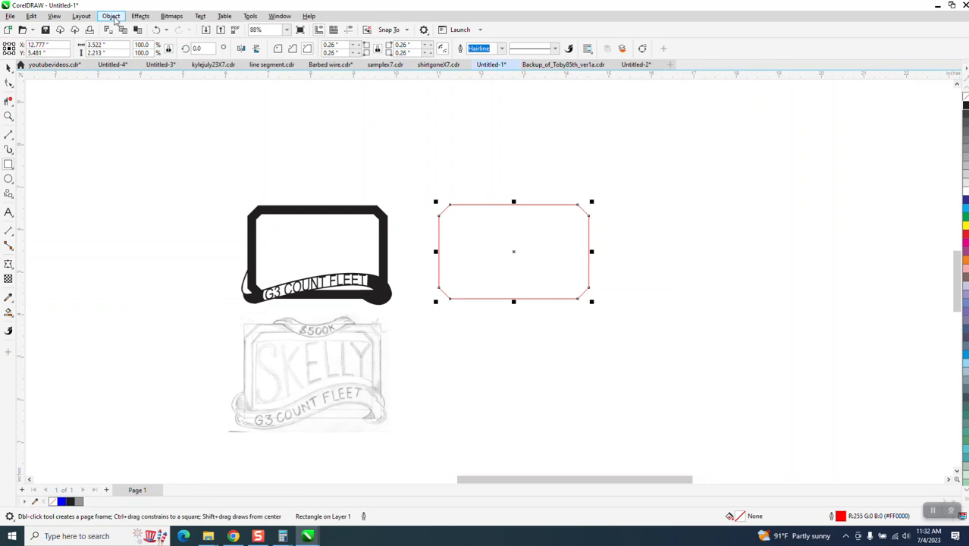
Step: Apply an inside contour to the chamfered rectangle with 1 step and a 0.2 inch offset
click(141, 16)
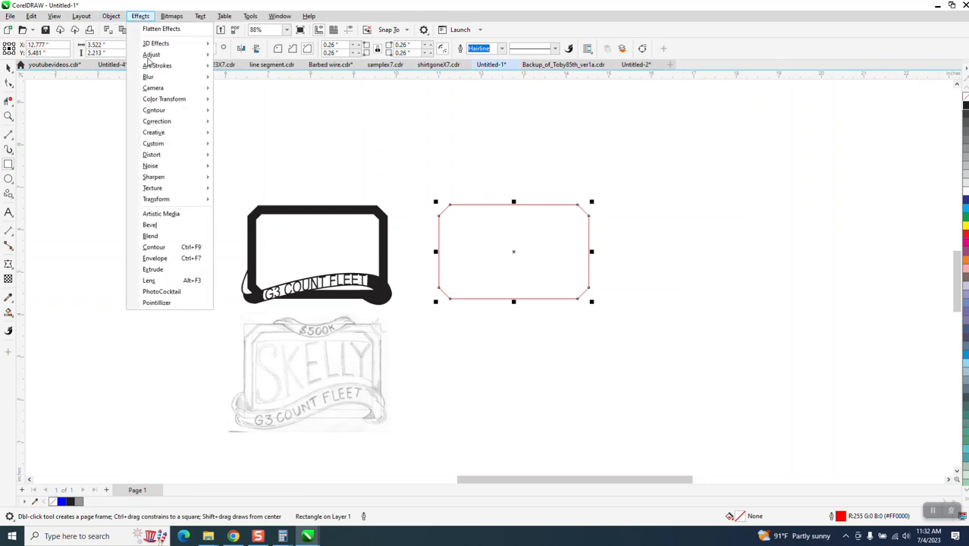
click(155, 247)
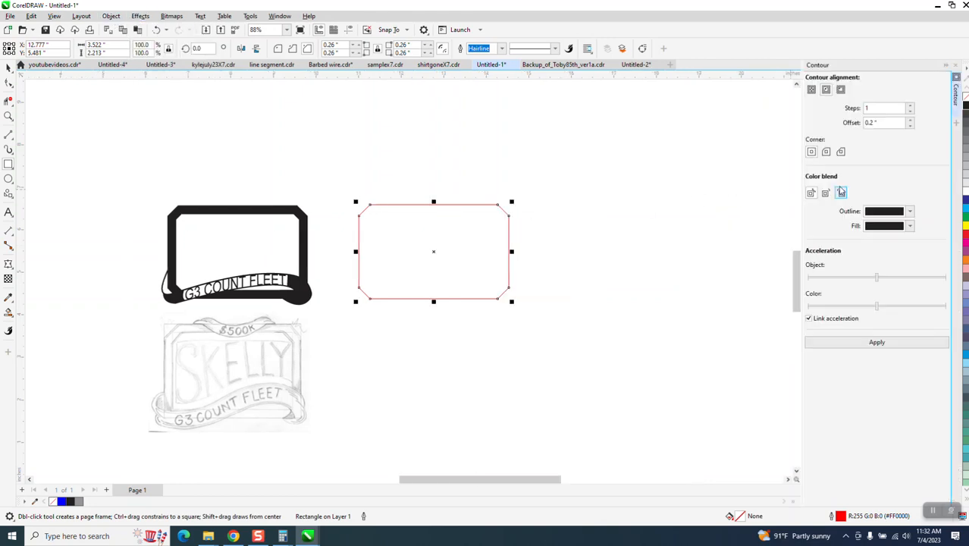
click(889, 343)
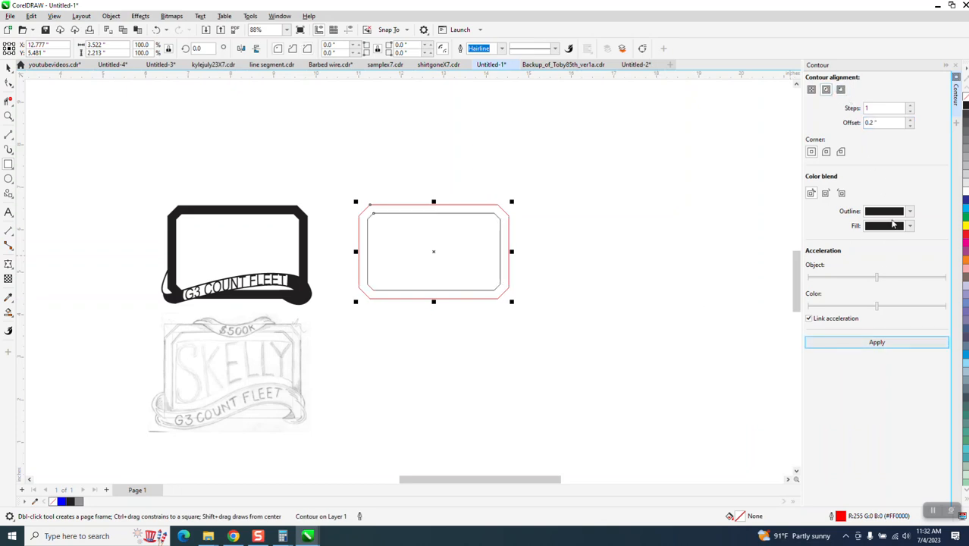
click(956, 65)
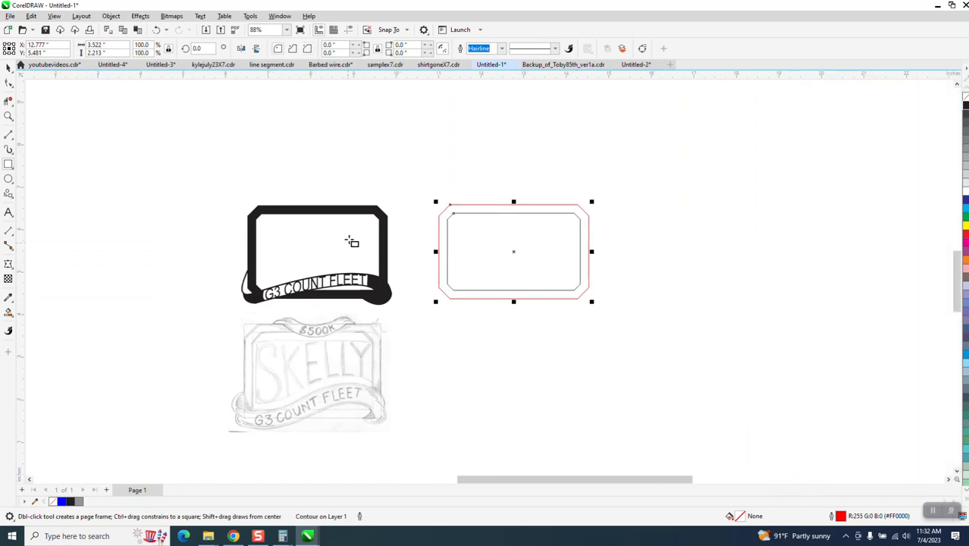
Step: Break the contour apart so the inner and outer frame outlines are separate objects
click(9, 68)
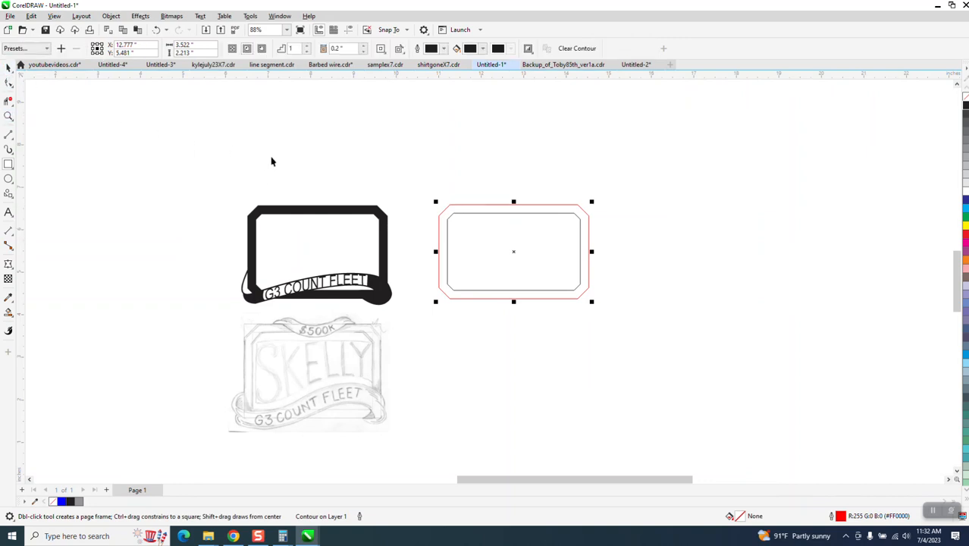
drag(390, 181, 686, 336)
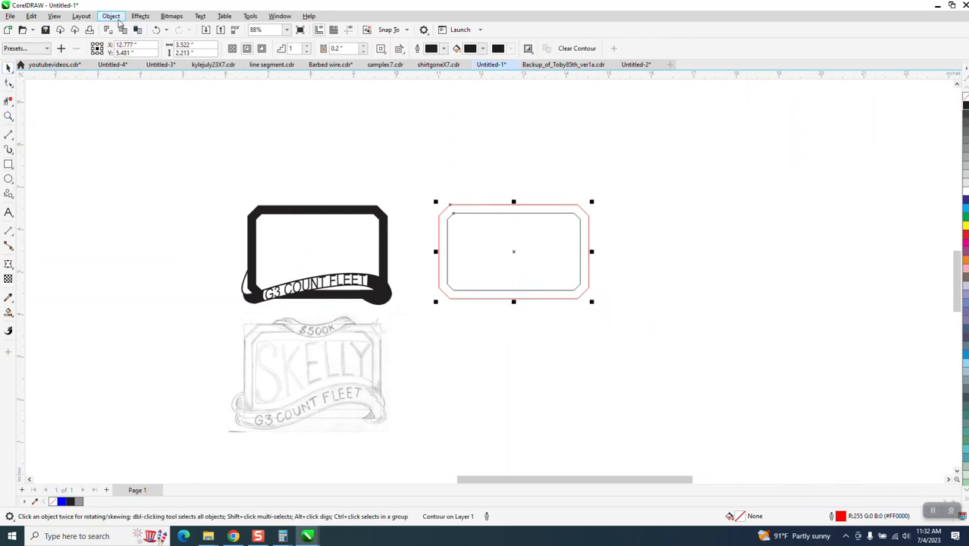
click(111, 16)
click(164, 251)
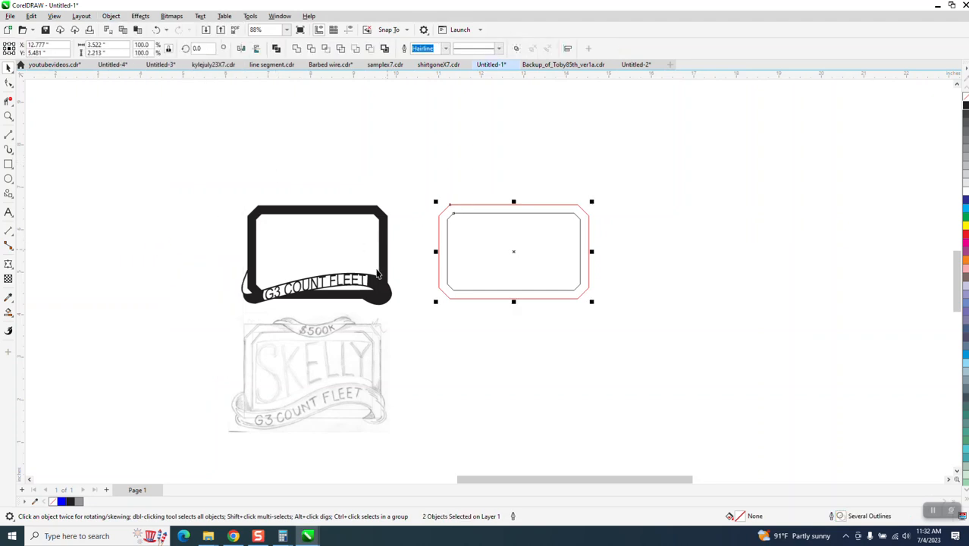
Step: Move the pencil sketch to the empty area just right of the new frame outlines as a drawing reference
mouse_move(290, 362)
mouse_down()
mouse_move(400, 373)
mouse_move(646, 243)
mouse_move(496, 179)
mouse_move(494, 188)
mouse_up()
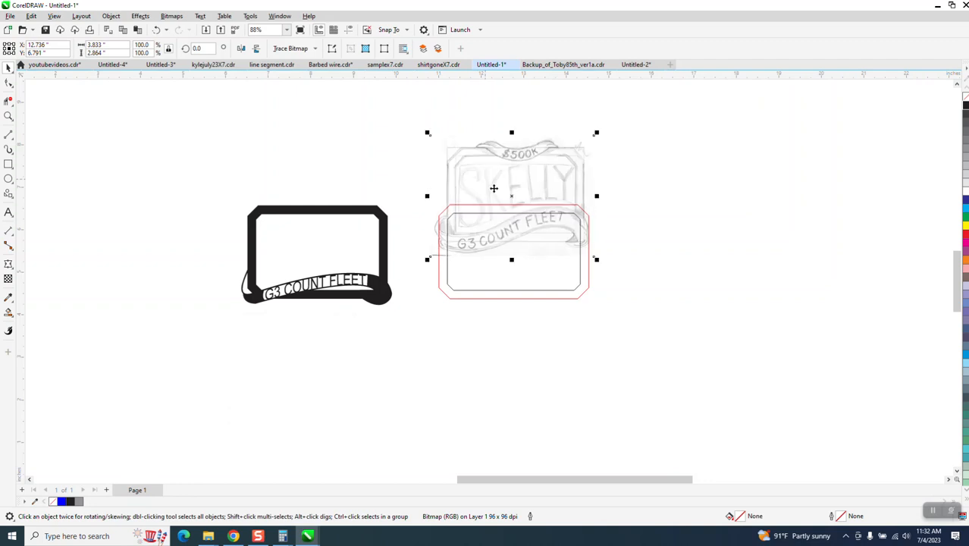
click(9, 116)
click(575, 285)
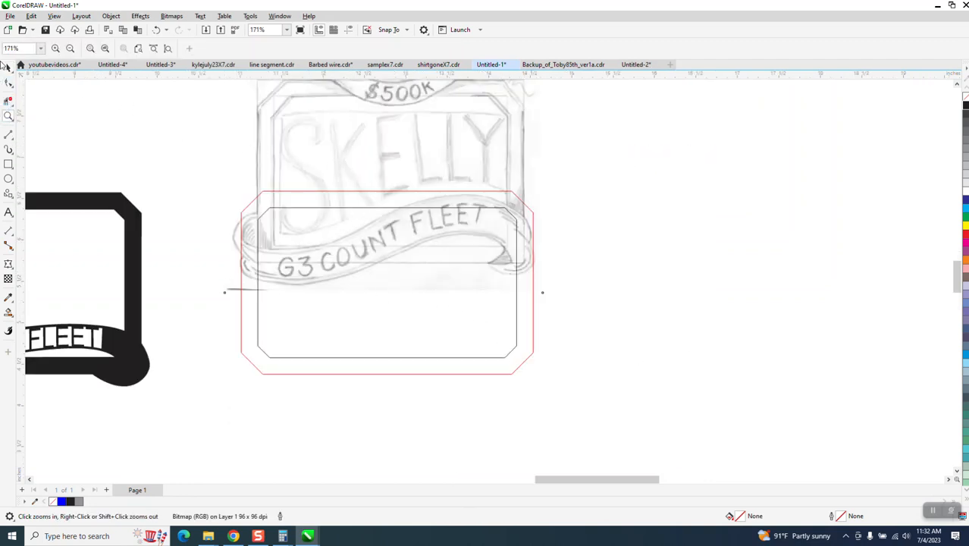
click(7, 69)
mouse_move(371, 127)
mouse_down()
mouse_move(720, 210)
mouse_move(685, 221)
mouse_move(689, 199)
mouse_up()
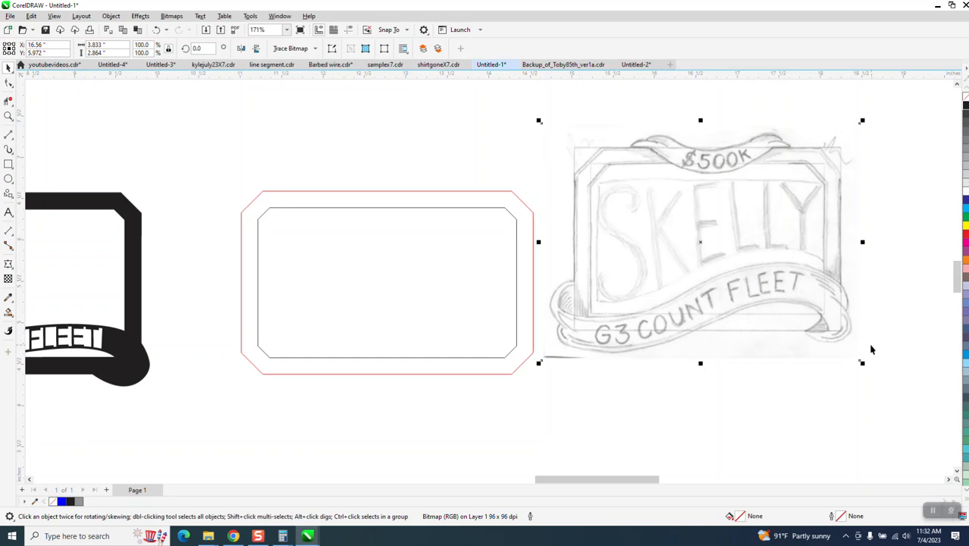
drag(720, 273, 735, 262)
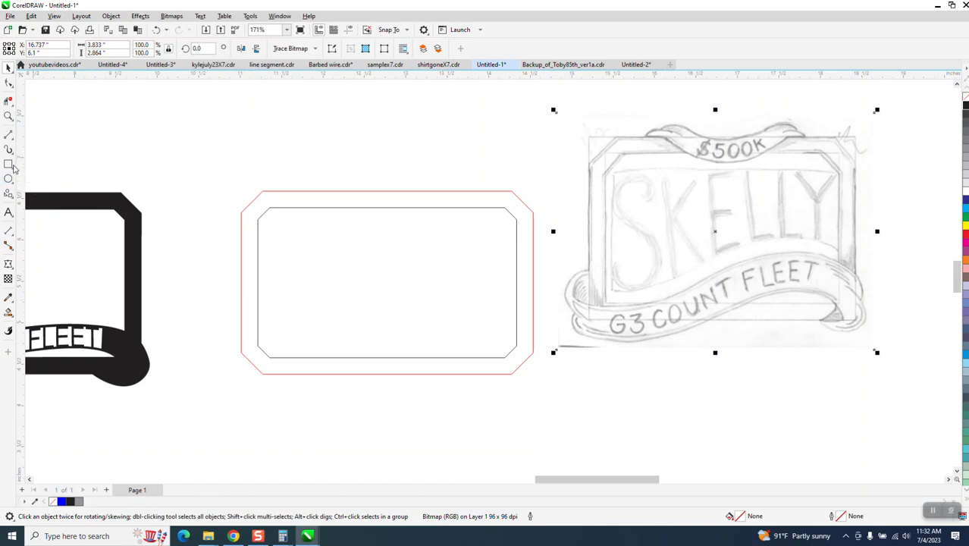
Step: Try to draw the banner's curved edge from the frame's left side with the 3-Point Curve tool, and remove the attempts
click(13, 141)
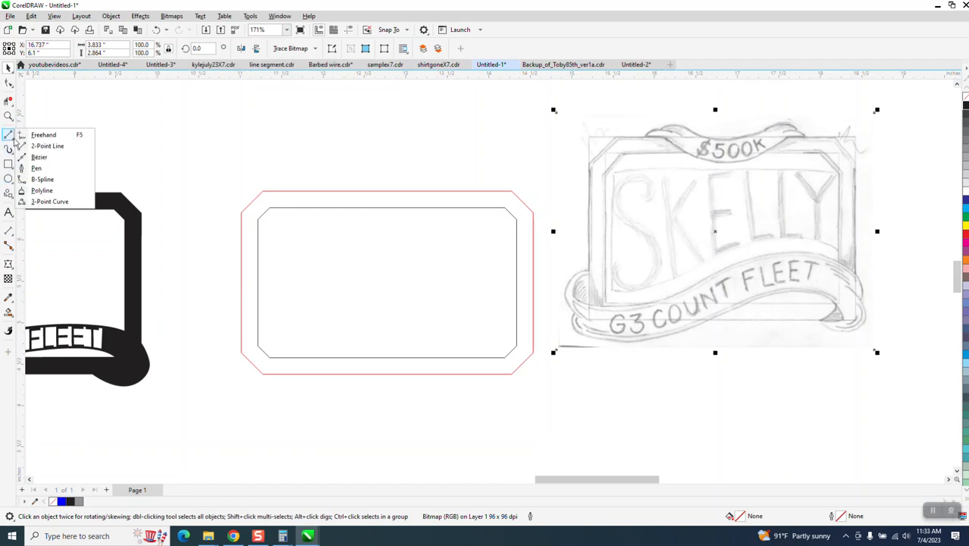
click(49, 201)
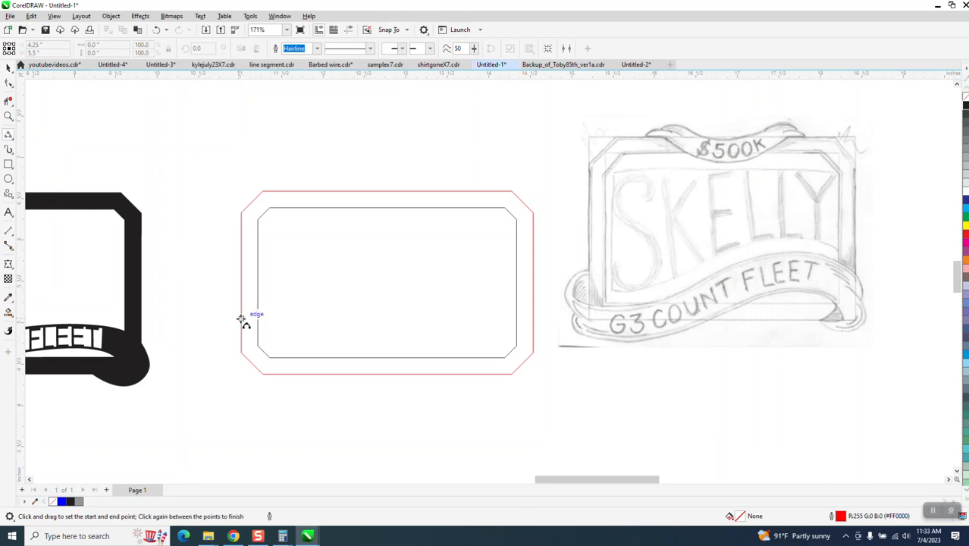
drag(240, 319, 235, 386)
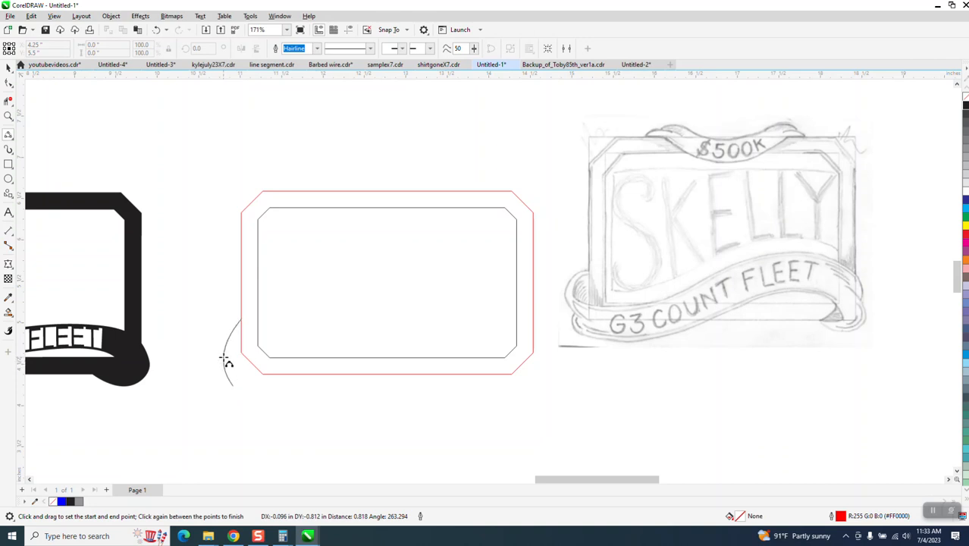
click(225, 360)
key(ctrl+z)
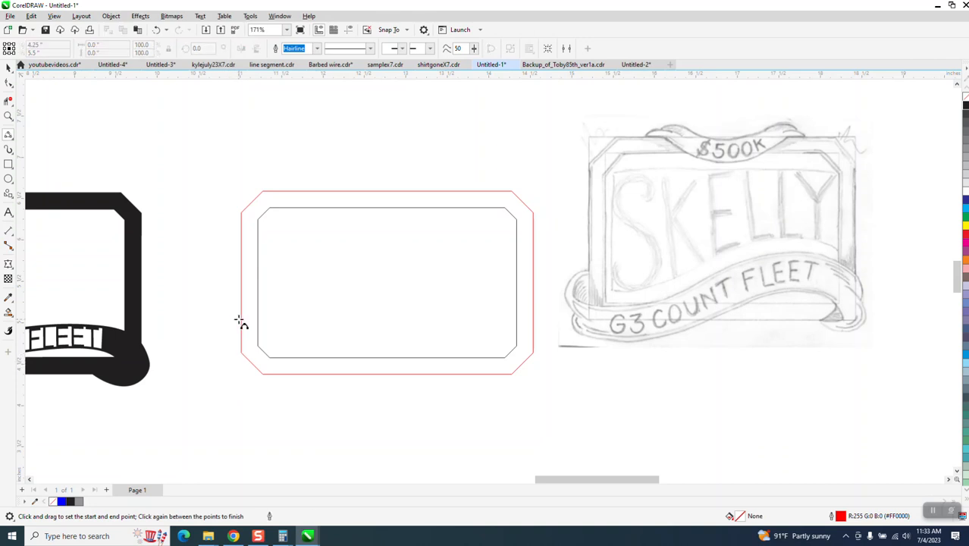
drag(239, 320, 495, 345)
click(224, 357)
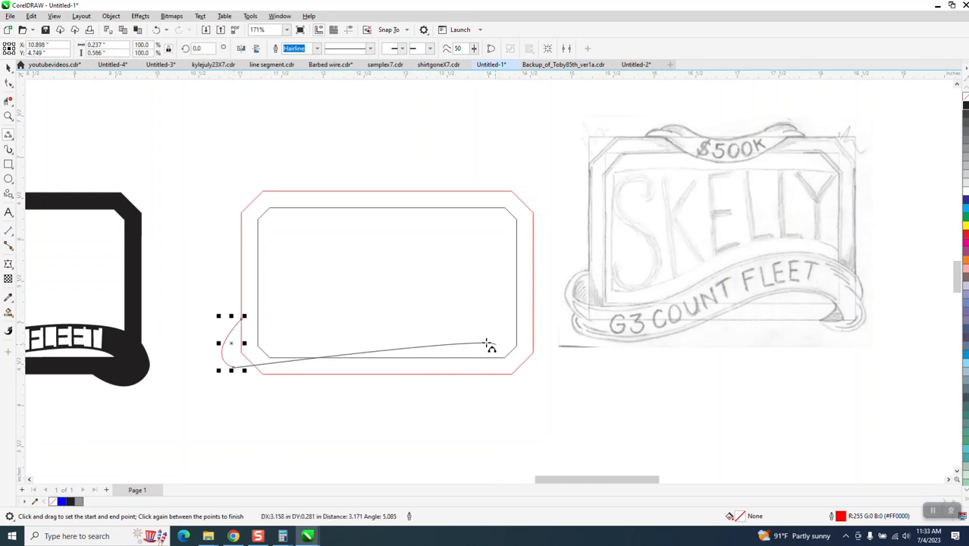
click(247, 371)
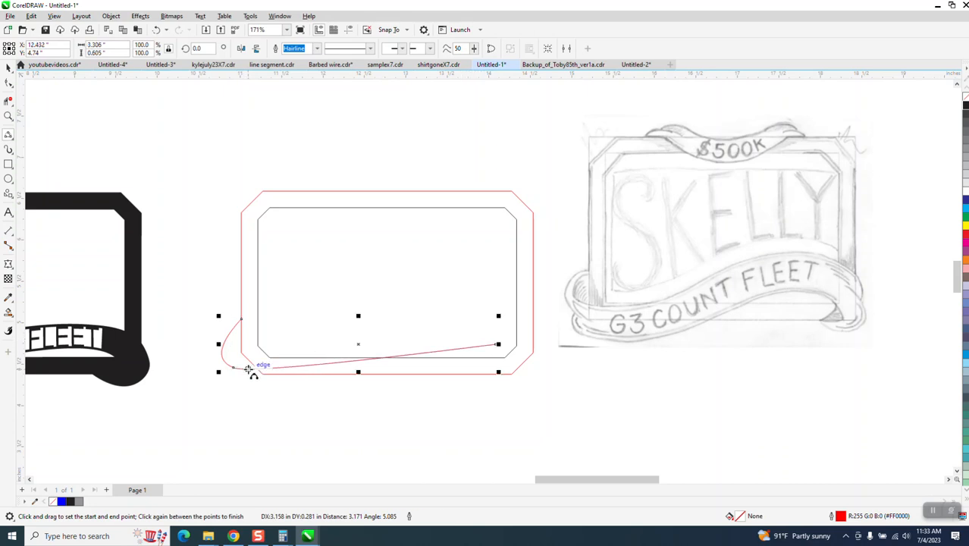
key(Delete)
Step: Draw joined 3-point curves from the frame's left edge, around its lower-left corner, and across near the lower-right corner, about 3.26 inches wide
drag(242, 324, 496, 349)
click(229, 370)
click(310, 367)
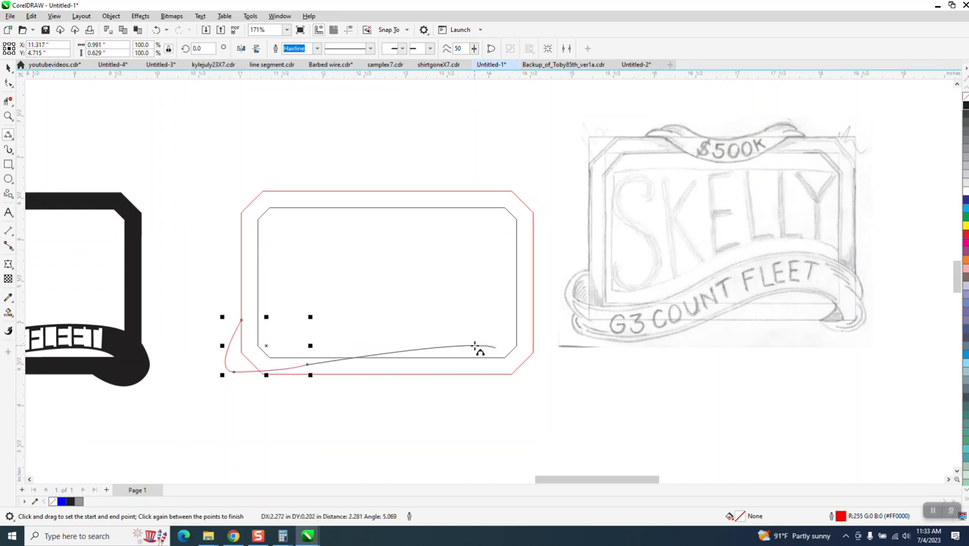
click(491, 348)
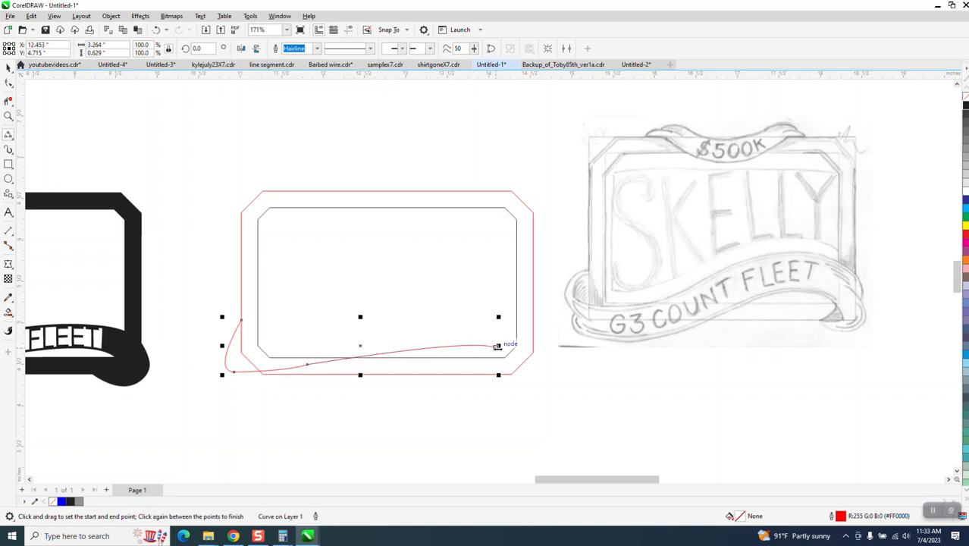
Step: Draw the banner's right-end loop with two joined 3-point curves around the frame's lower-right corner, about 0.73 by 0.58 inches
drag(499, 348, 538, 388)
key(ctrl+z)
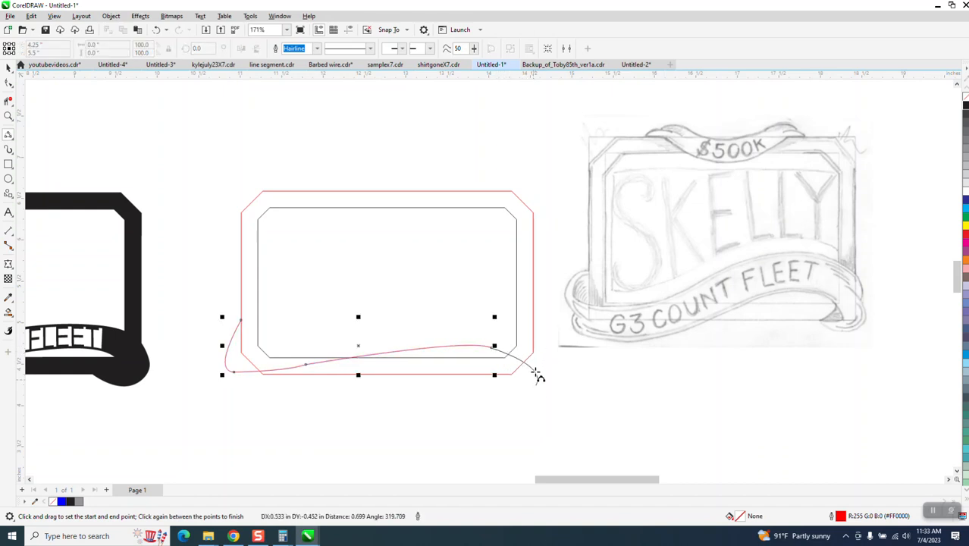
click(542, 371)
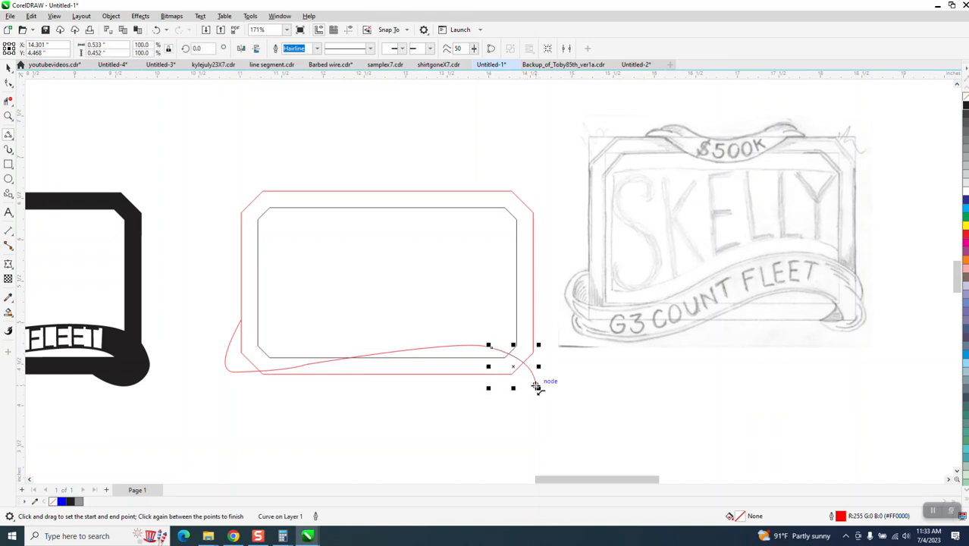
drag(536, 388, 472, 372)
click(504, 397)
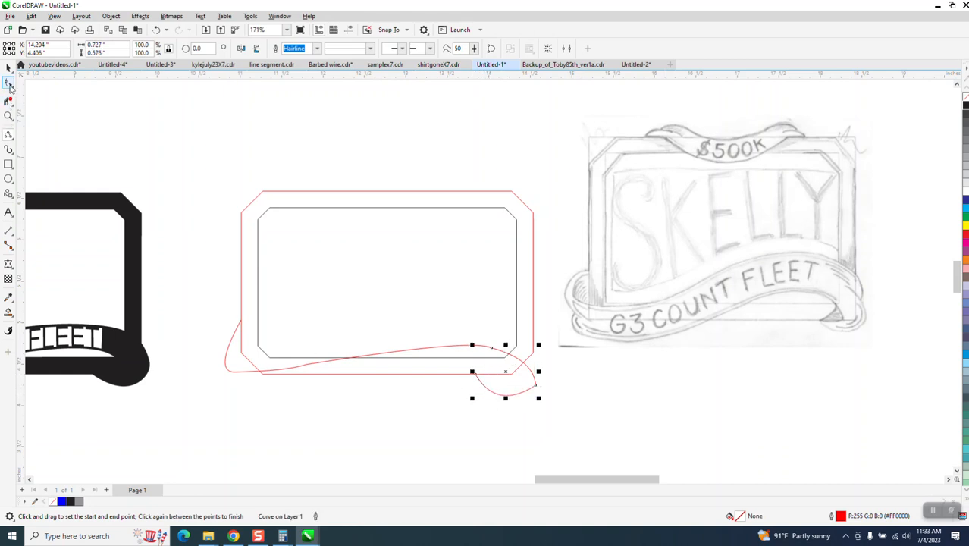
Step: Delete the middle node of the banner's right-end loop, and reshape the long upper edge with fewer nodes and a rounder lower-left bend
click(8, 83)
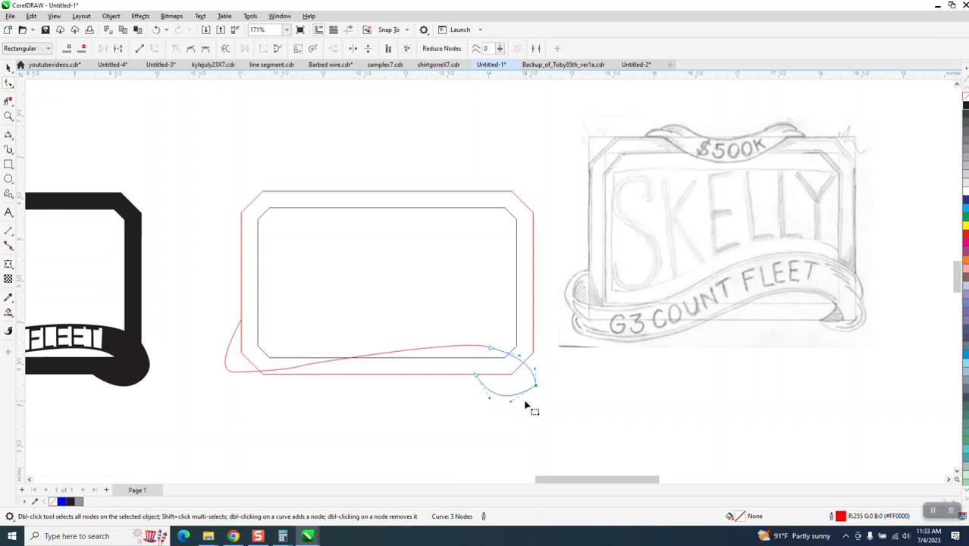
key(Delete)
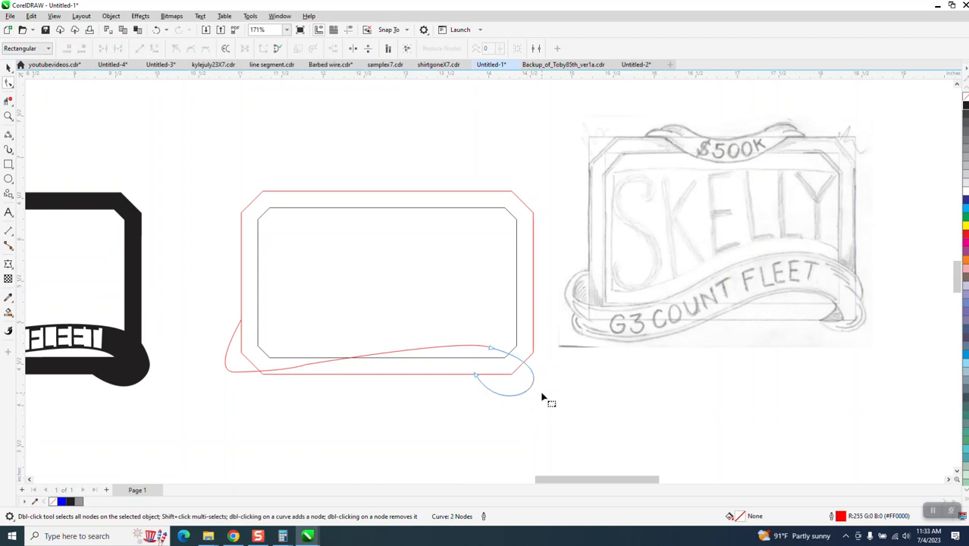
click(235, 375)
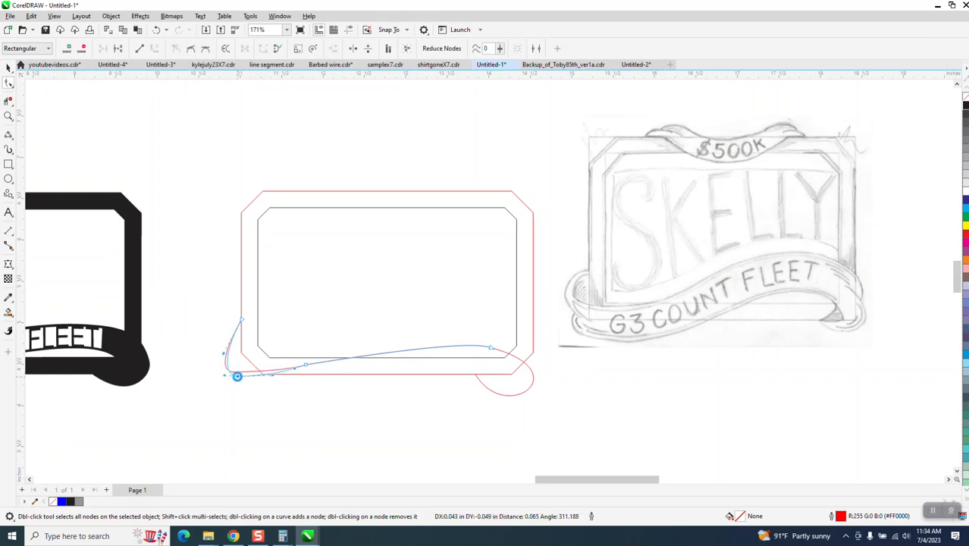
double_click(305, 366)
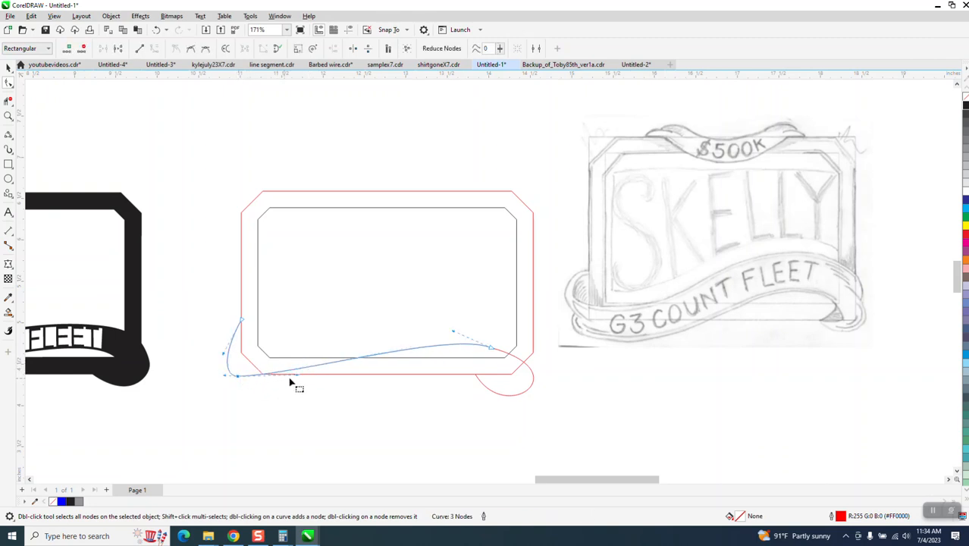
drag(297, 381, 308, 393)
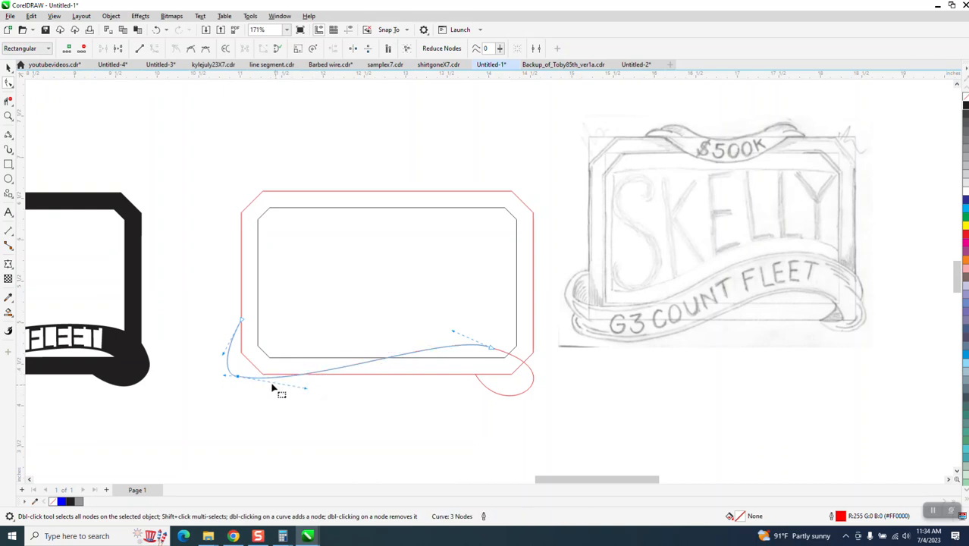
drag(236, 375, 222, 339)
drag(236, 380, 237, 368)
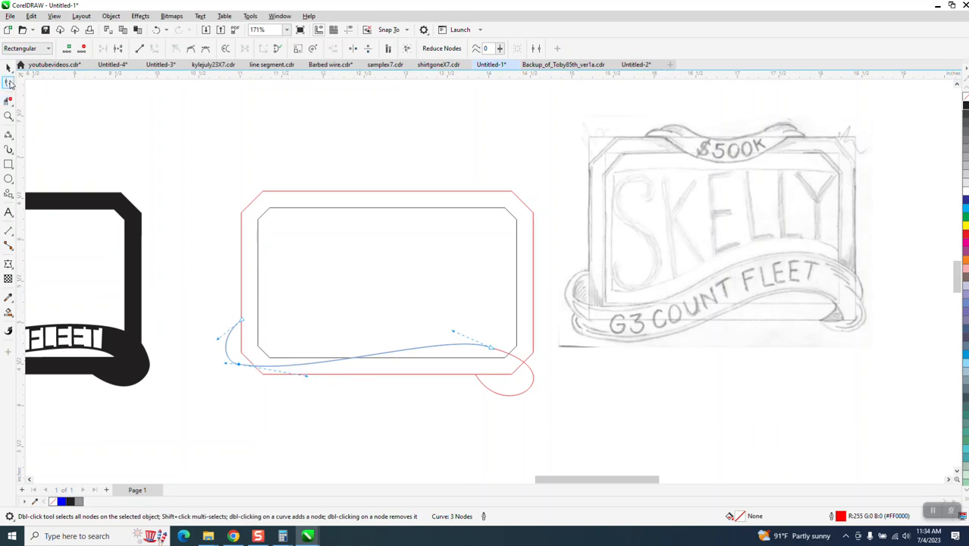
Step: Draw a short 3-point curve down from the banner's left bend, about 0.07 by 0.17 inches
click(9, 70)
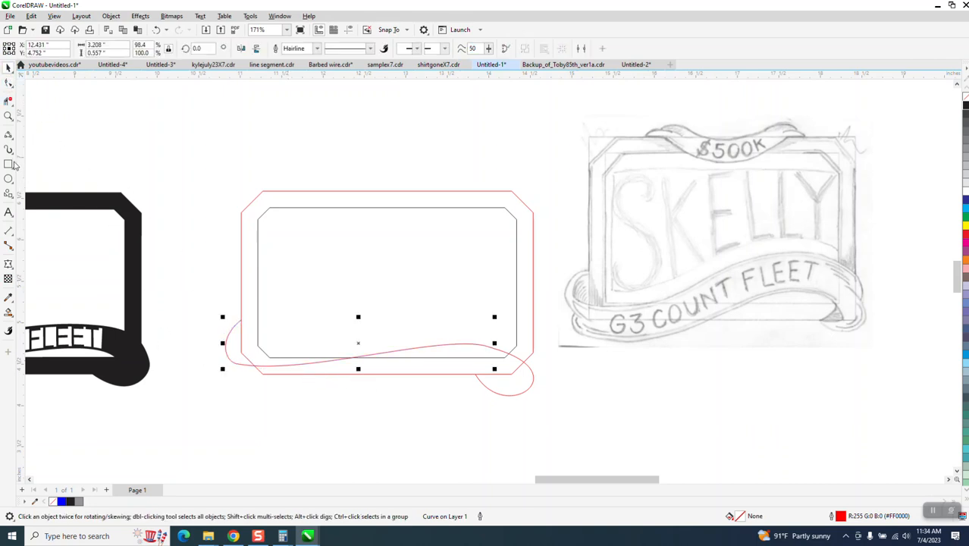
click(10, 135)
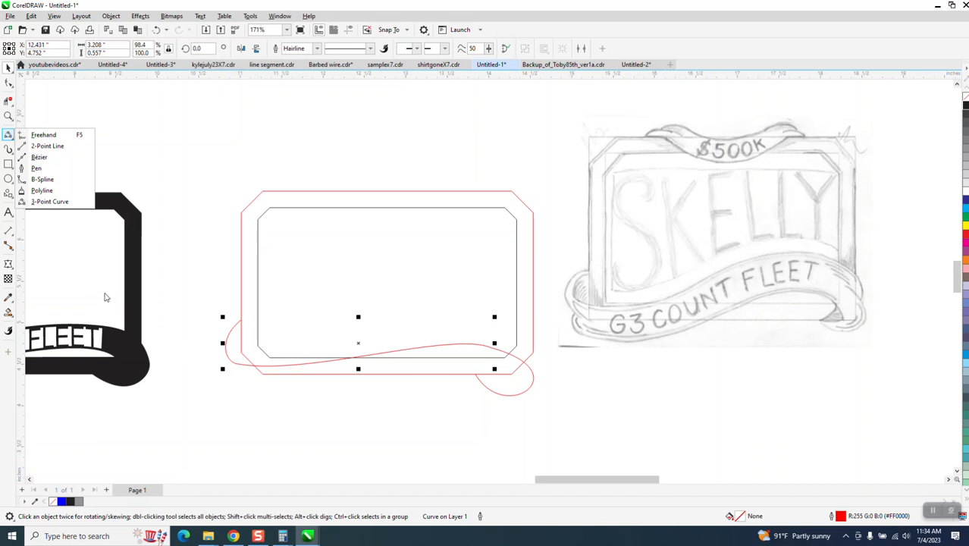
click(53, 201)
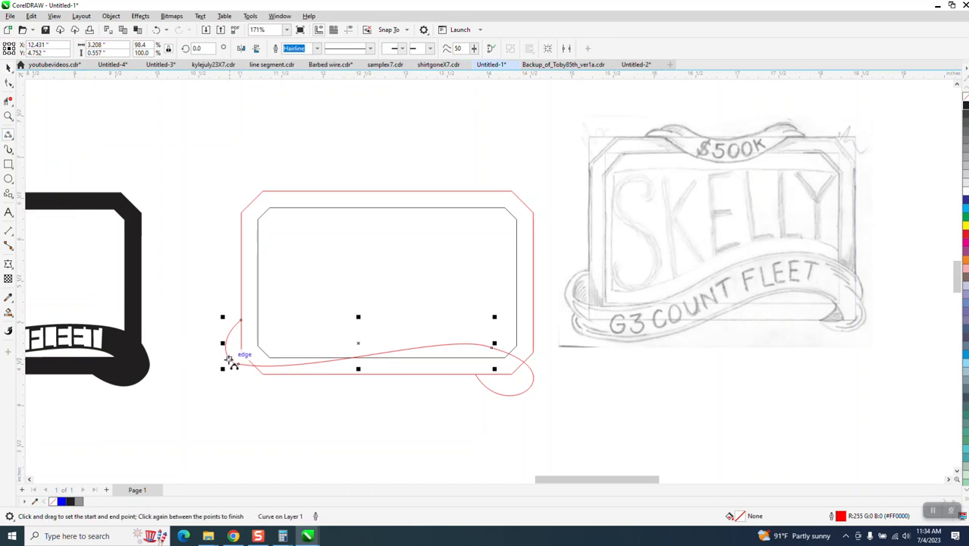
drag(227, 358, 449, 373)
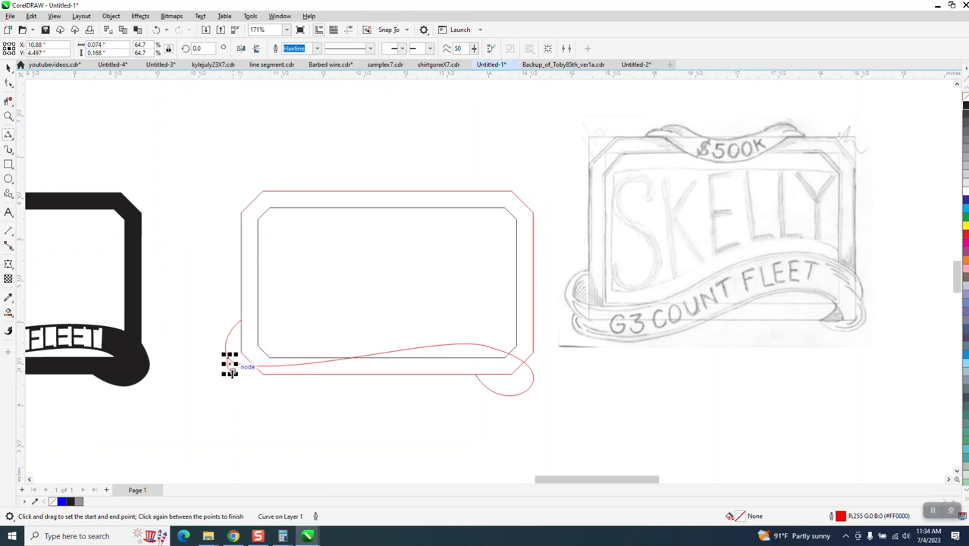
Step: Try to extend the short left curve downward with a joined 3-point curve, and undo the extension
drag(232, 370, 391, 392)
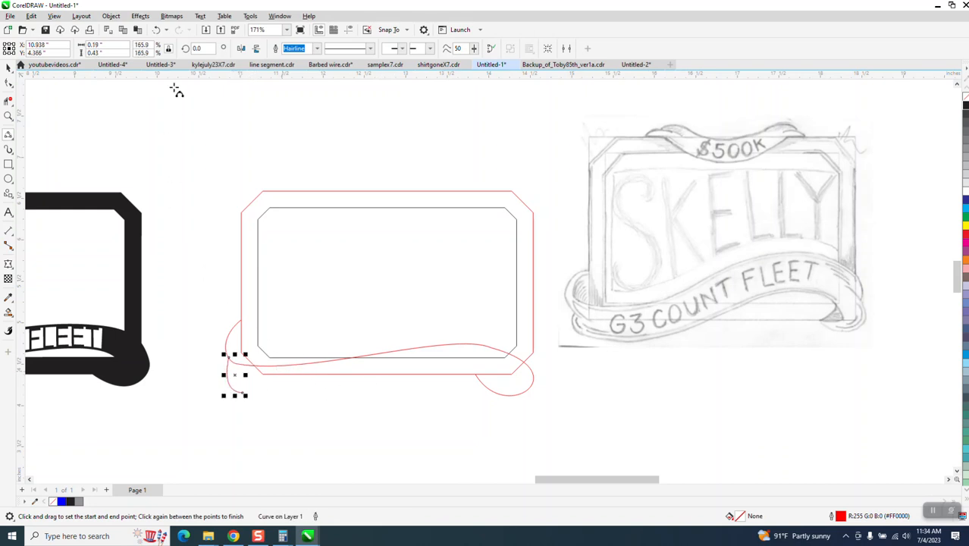
click(157, 30)
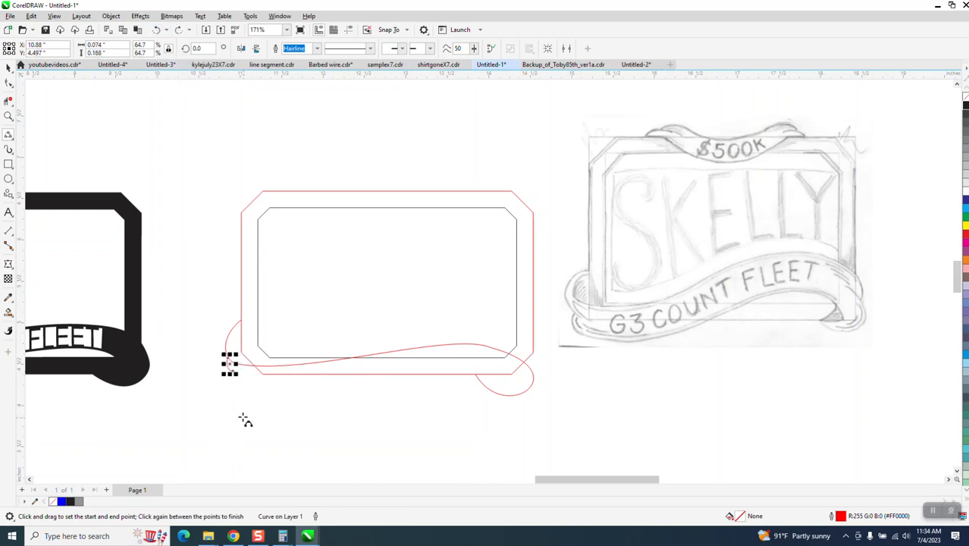
key(Escape)
click(6, 68)
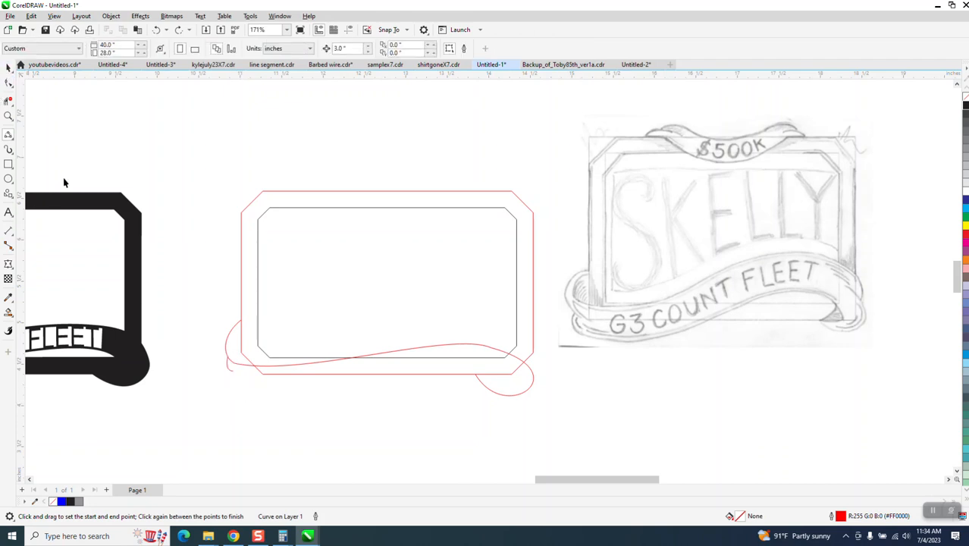
Step: Try to draw the banner's lower edge as a 3-point curve about 3.16 inches wide from the short left curve, and remove it
click(8, 135)
drag(229, 371, 494, 365)
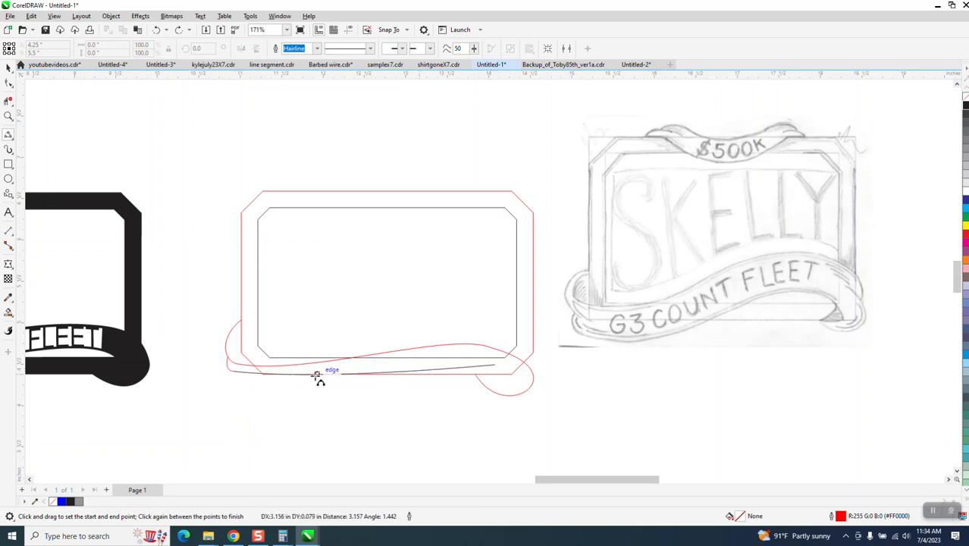
click(357, 387)
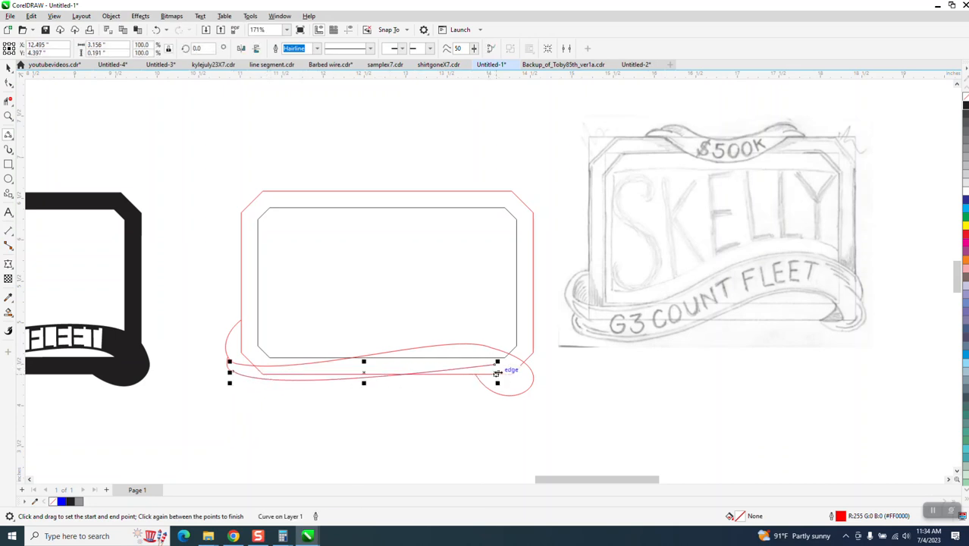
drag(494, 365, 488, 358)
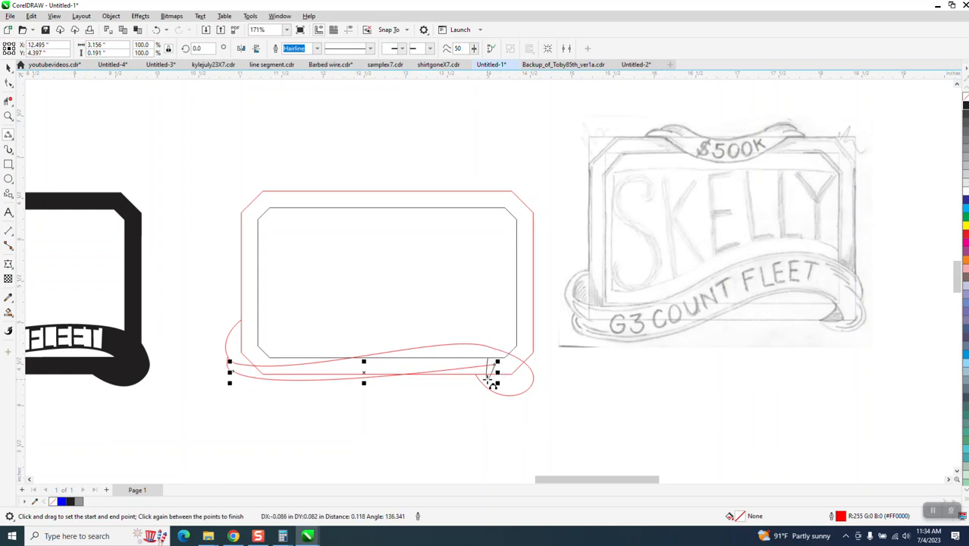
key(Escape)
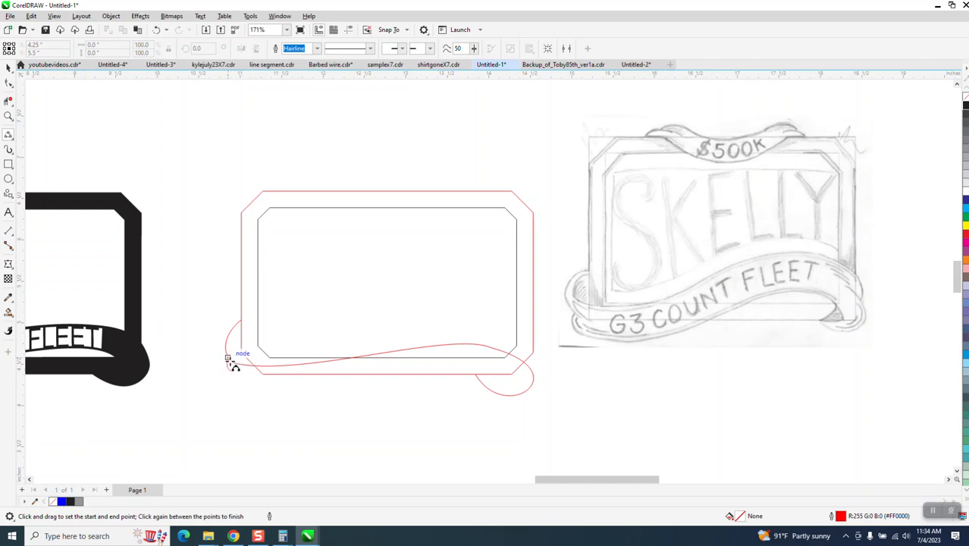
Step: Draw the banner's lower edge with joined 3-point curves from the left bend to near the frame's lower-right corner, about 3.12 by 0.41 inches
drag(228, 360, 486, 369)
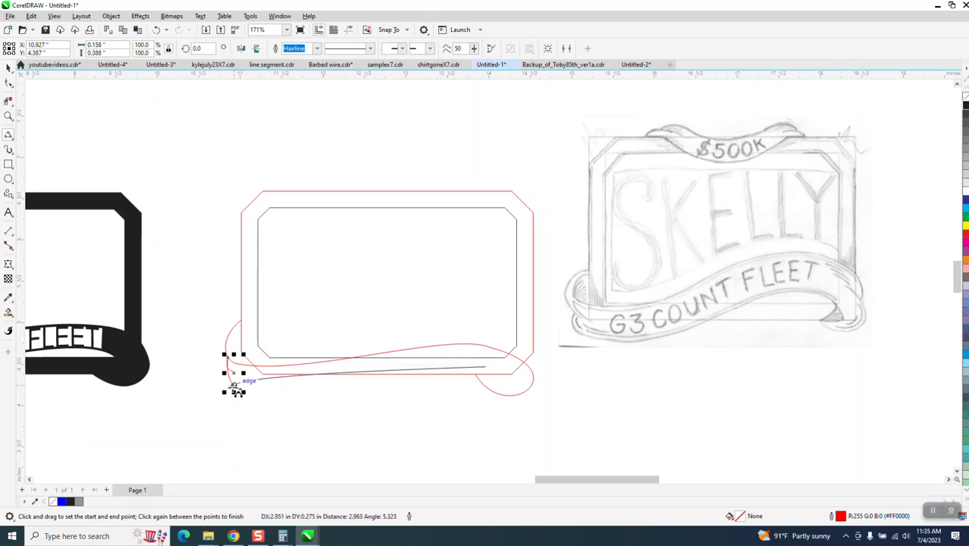
click(256, 392)
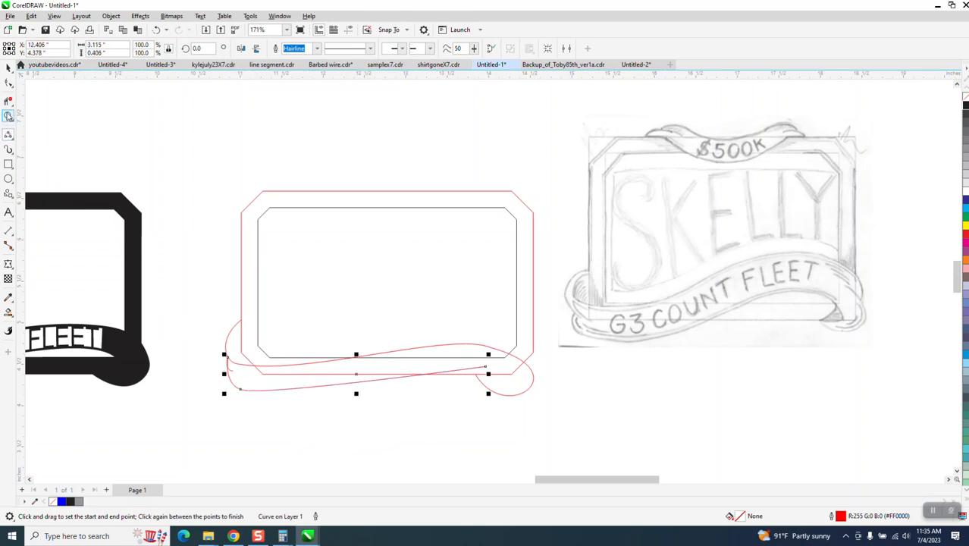
Step: Extend the banner's lower edge with an arched 3-point curve ending at the outer frame's lower-right corner node, for about 3.43 inches overall width
click(9, 101)
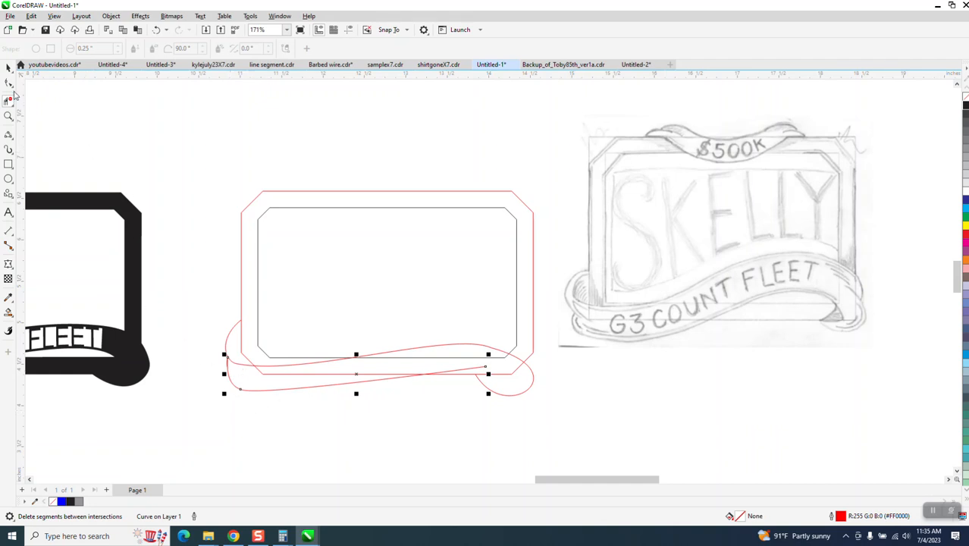
click(8, 116)
drag(418, 340, 553, 401)
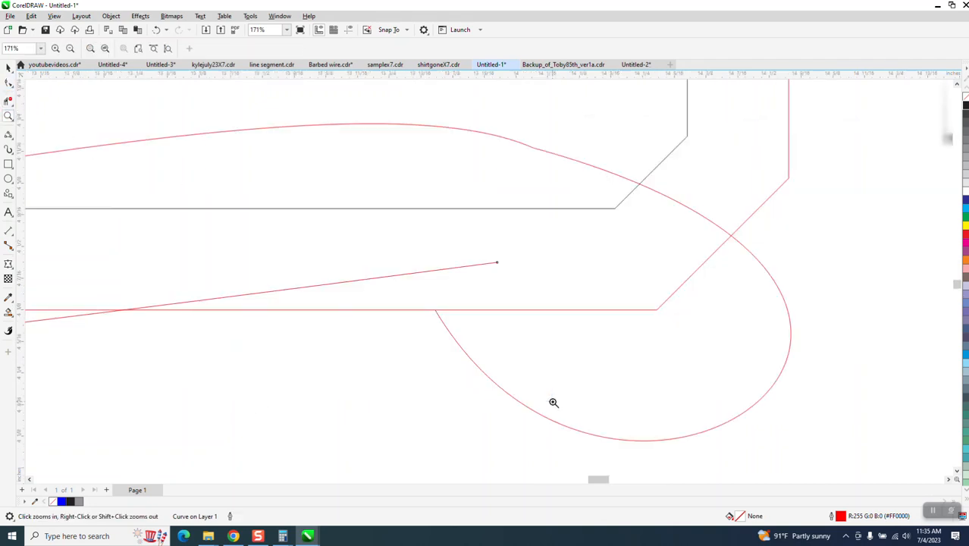
click(8, 84)
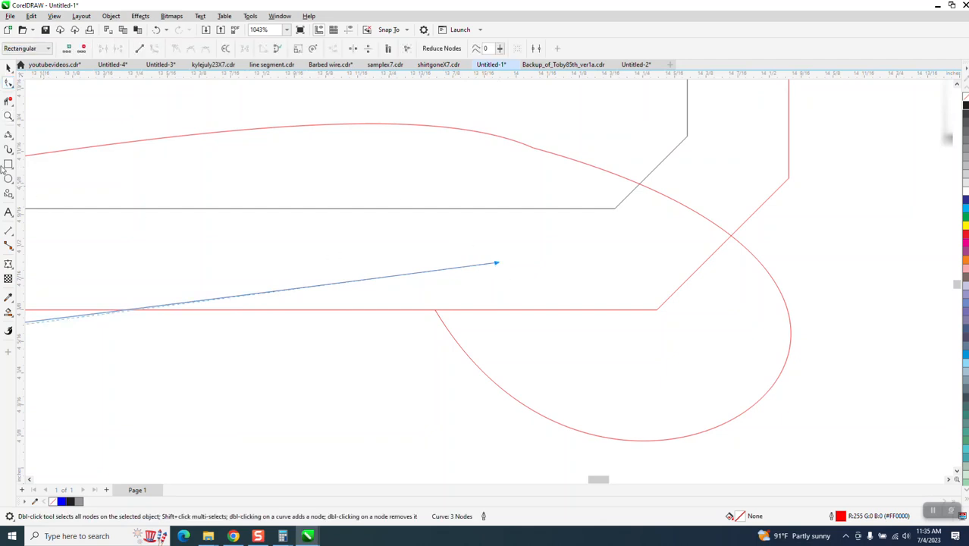
click(9, 135)
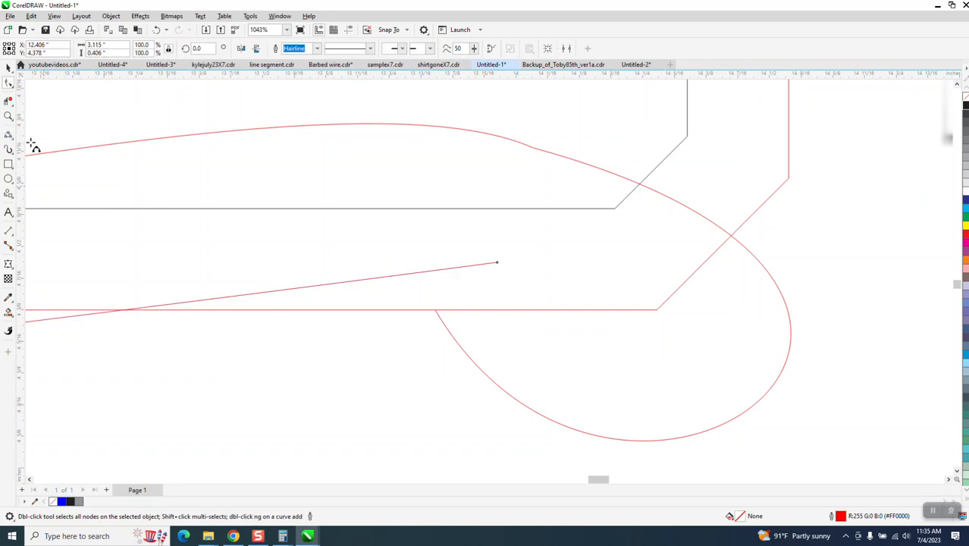
click(498, 262)
drag(610, 272, 657, 309)
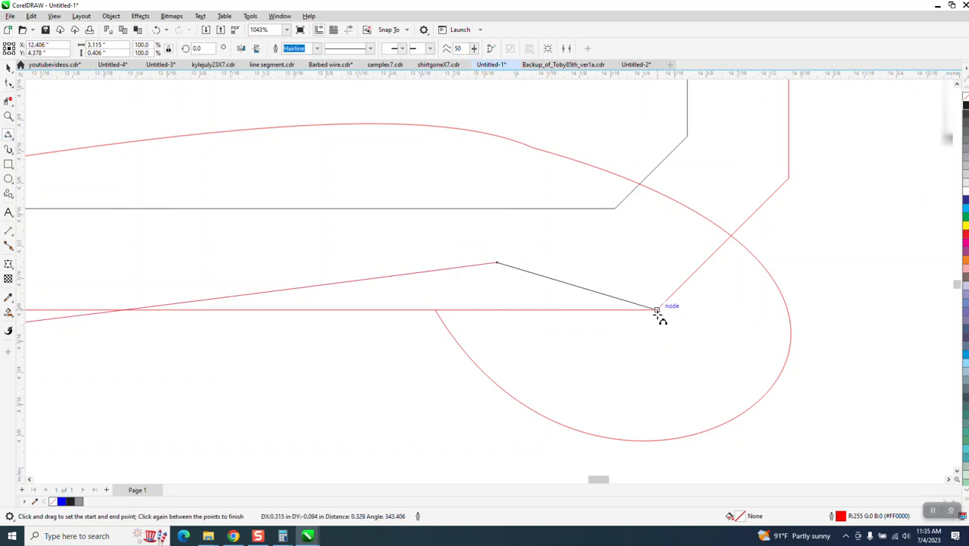
click(630, 274)
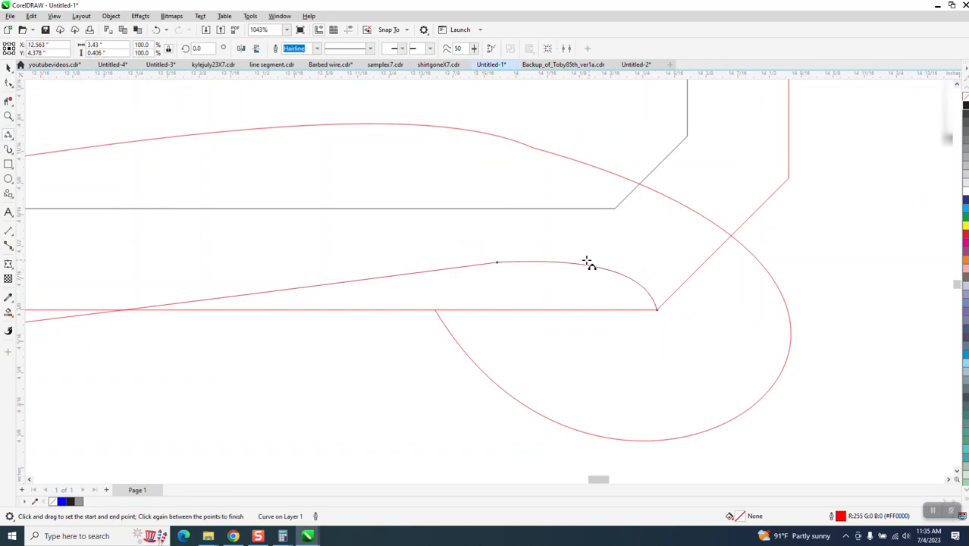
Step: Trim the outer and inner frames' bottom segments that cross the banner with the Virtual Segment Delete tool
scroll(584, 261, down, 4)
scroll(543, 251, down, 2)
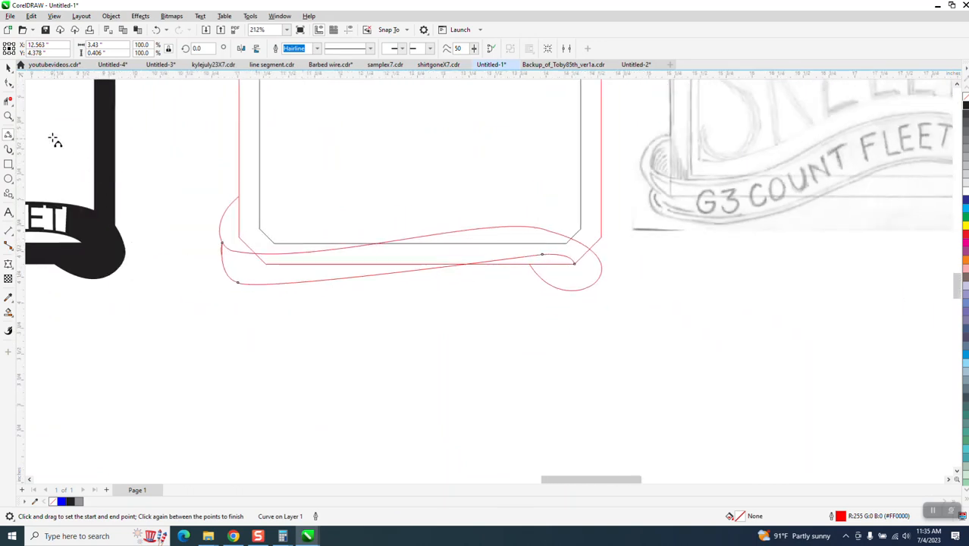
click(9, 101)
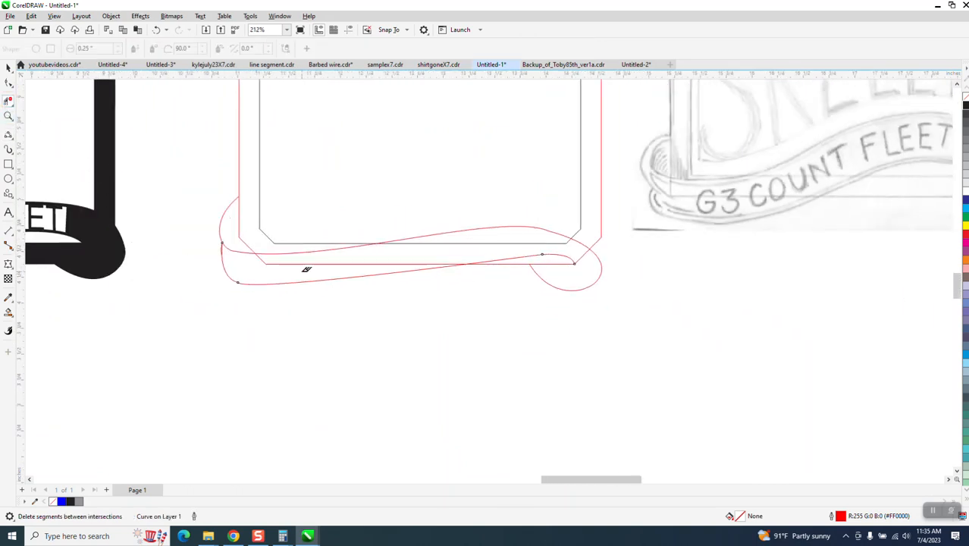
click(292, 264)
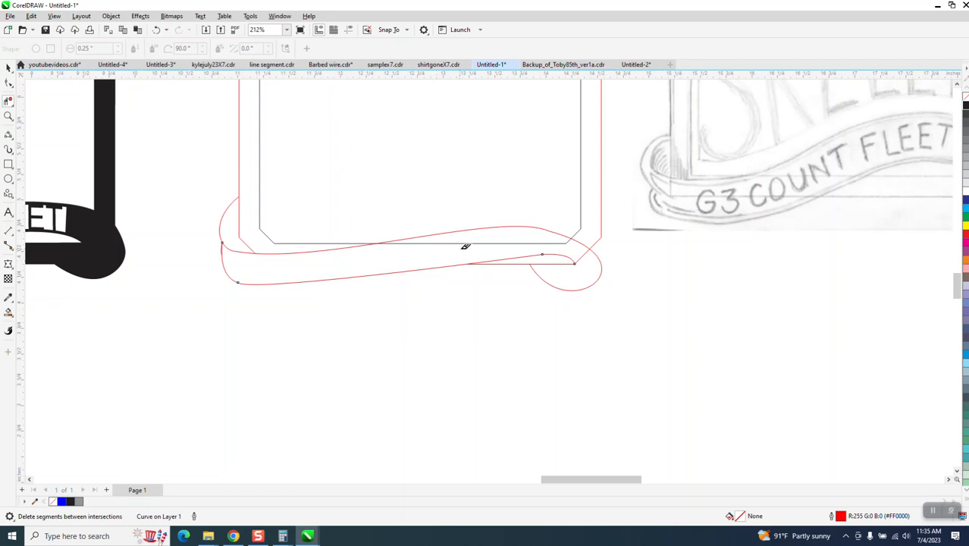
click(509, 241)
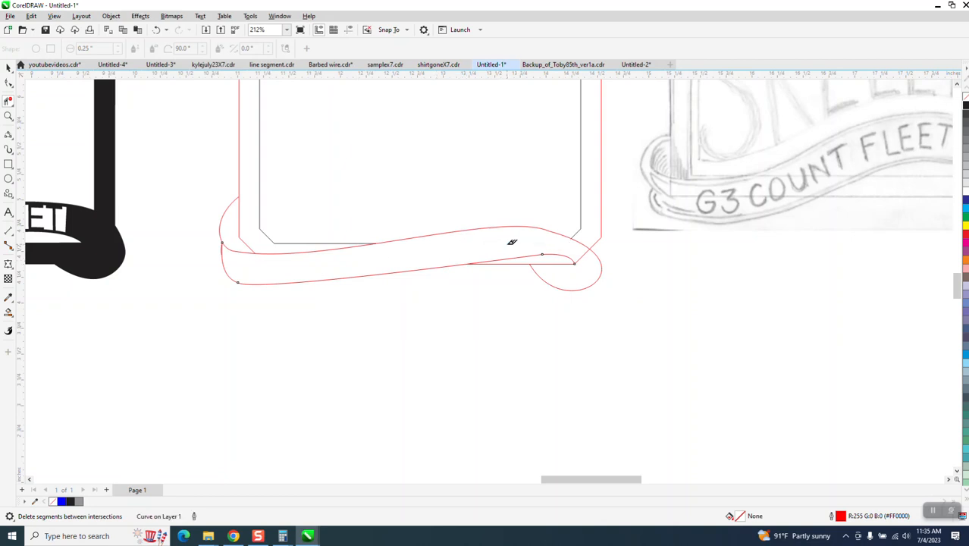
Step: Move the lower edge's end node below the outer frame's bottom line, and delete the overlapping segments at the lower-right corner inside the banner
click(8, 115)
click(641, 337)
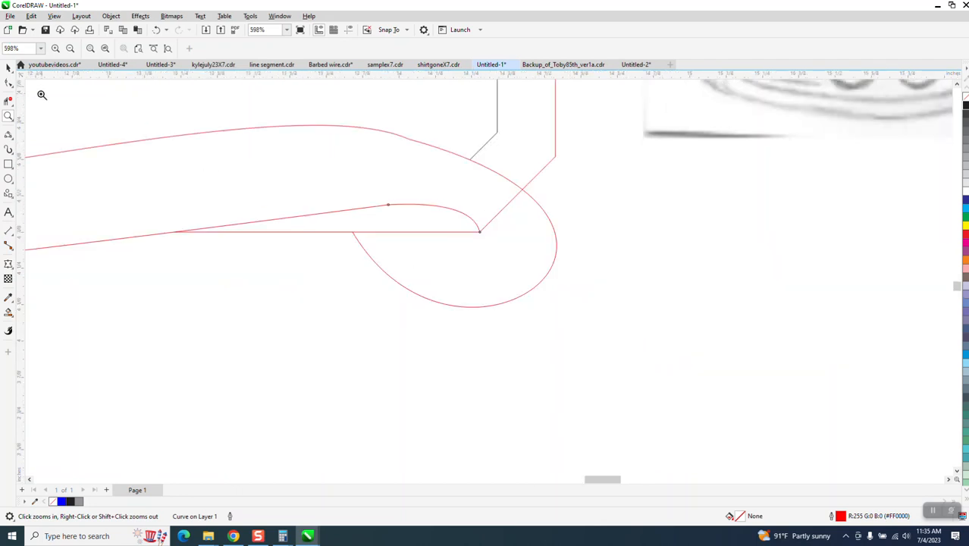
click(8, 84)
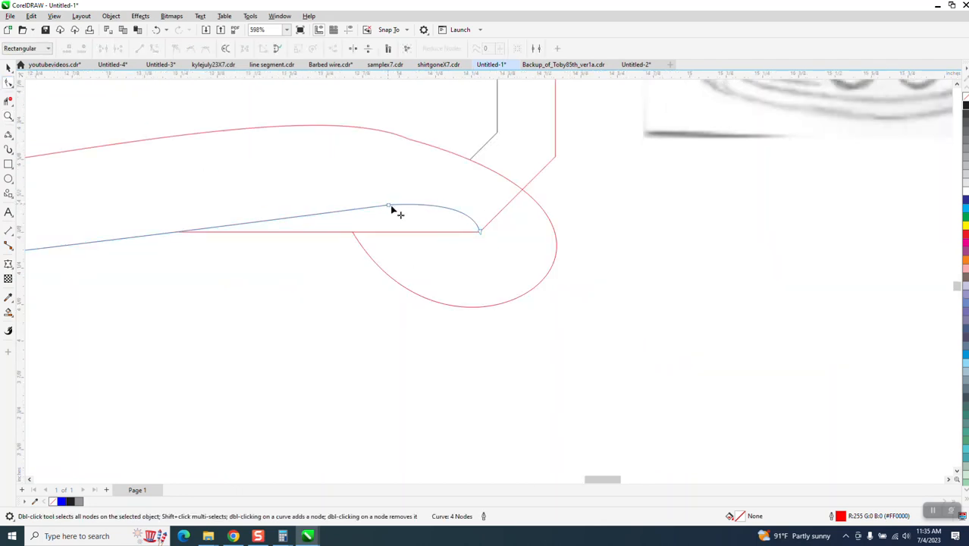
drag(479, 232, 474, 262)
click(9, 100)
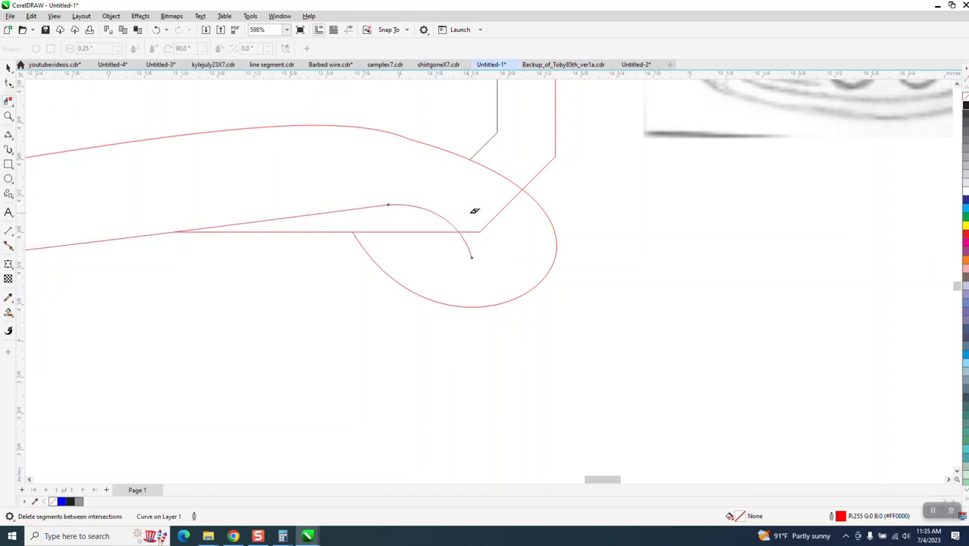
drag(474, 202, 515, 232)
Step: Smooth the banner's upper-right bend where the loop begins, using the Smooth tool with a 1.0-inch nib
scroll(482, 248, down, 4)
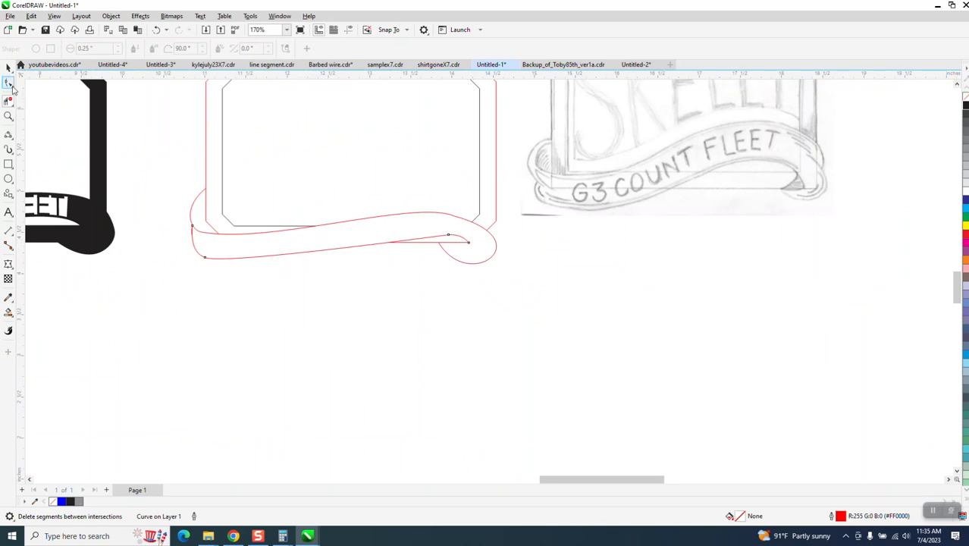
click(10, 84)
click(31, 99)
drag(34, 49, 15, 49)
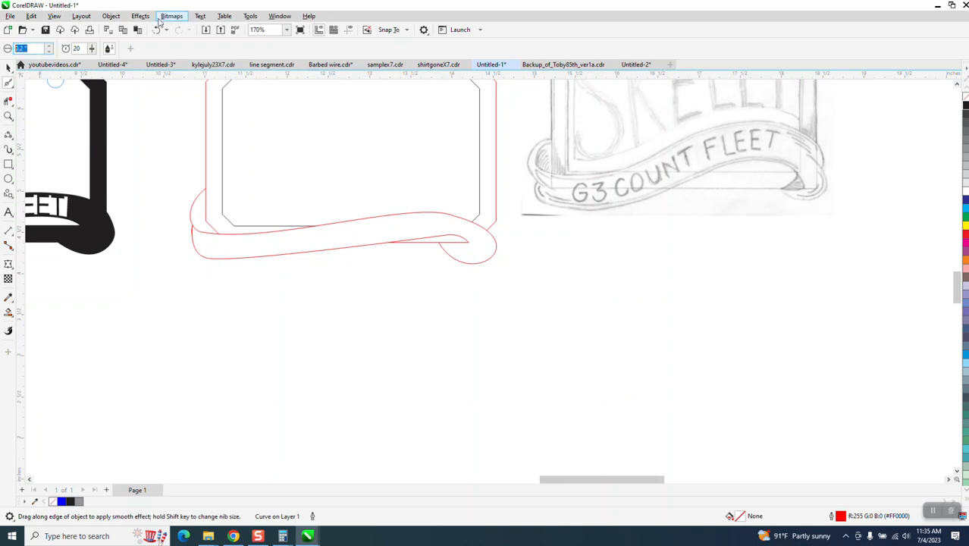
mouse_move(201, 210)
mouse_down()
mouse_move(254, 260)
mouse_move(407, 234)
mouse_move(476, 249)
mouse_move(463, 225)
mouse_move(429, 208)
mouse_move(465, 219)
mouse_up()
click(465, 220)
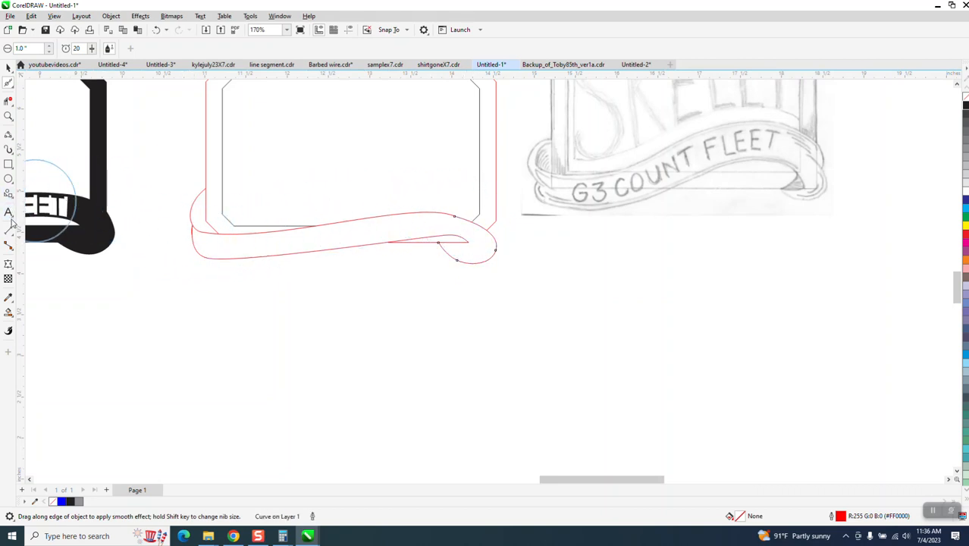
Step: Draw two line segments across the banner, one near its left end and one before the right loop, to bound the lettering area
click(8, 135)
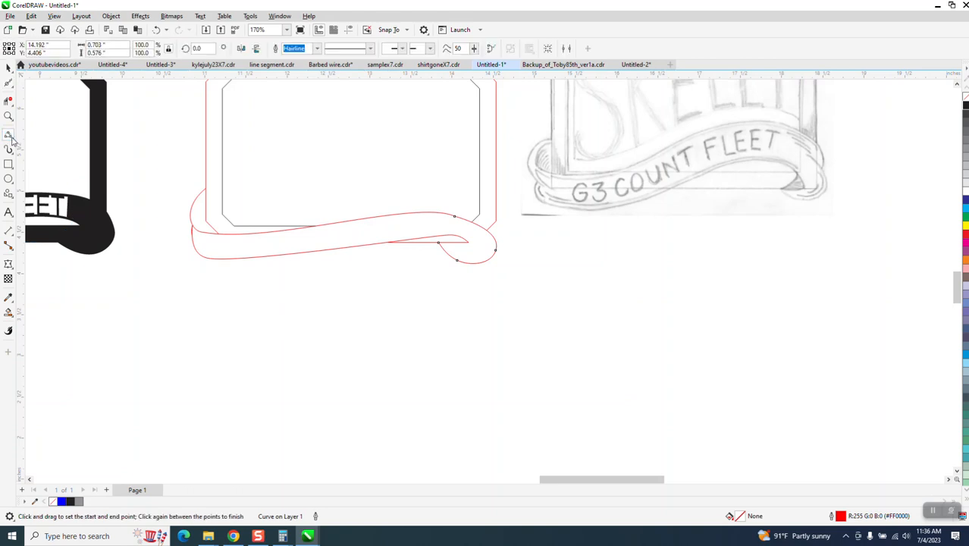
click(12, 139)
click(50, 147)
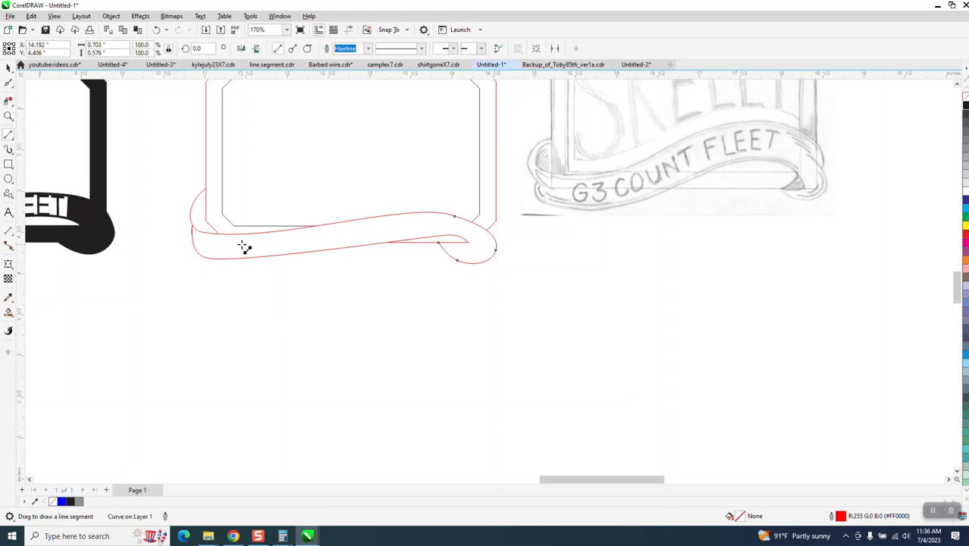
drag(242, 234, 242, 271)
drag(430, 213, 433, 236)
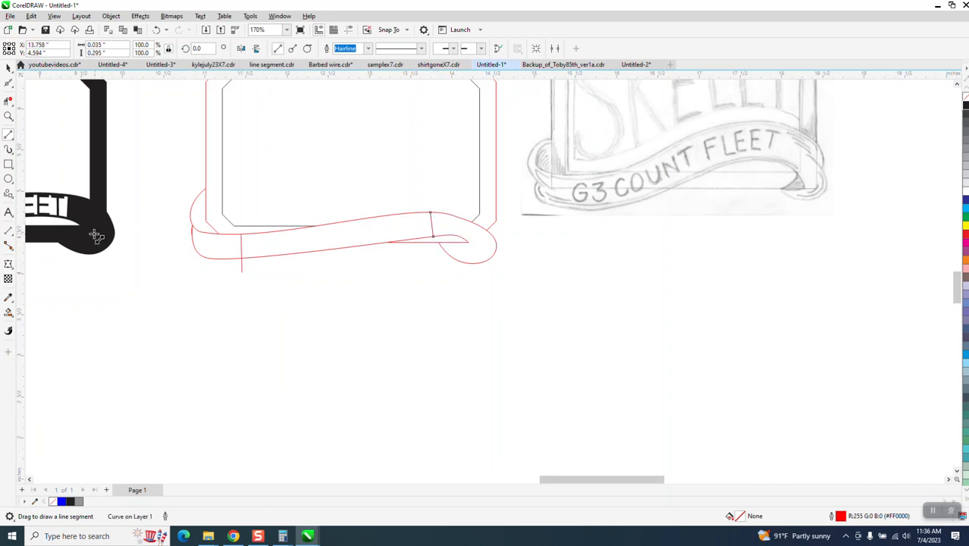
Step: Smart Fill the banner area between the two lines, move the resulting strip 3 inches down, and replace its fill with a black outline
click(8, 311)
click(286, 246)
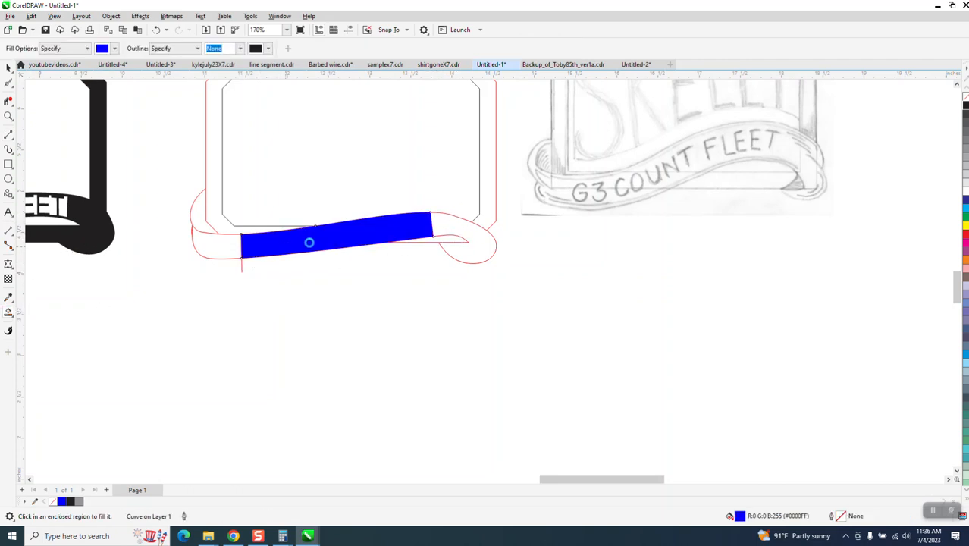
key(Down)
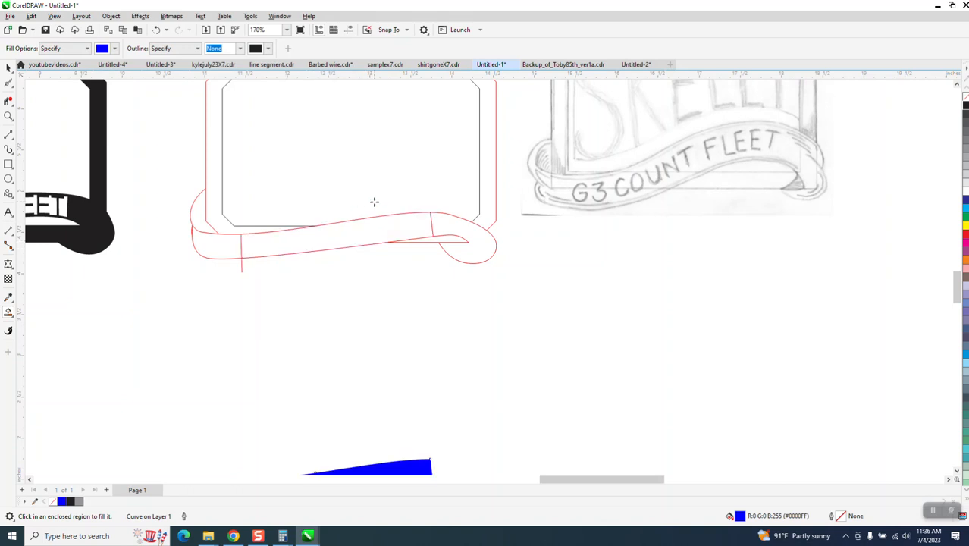
scroll(374, 202, down, 2)
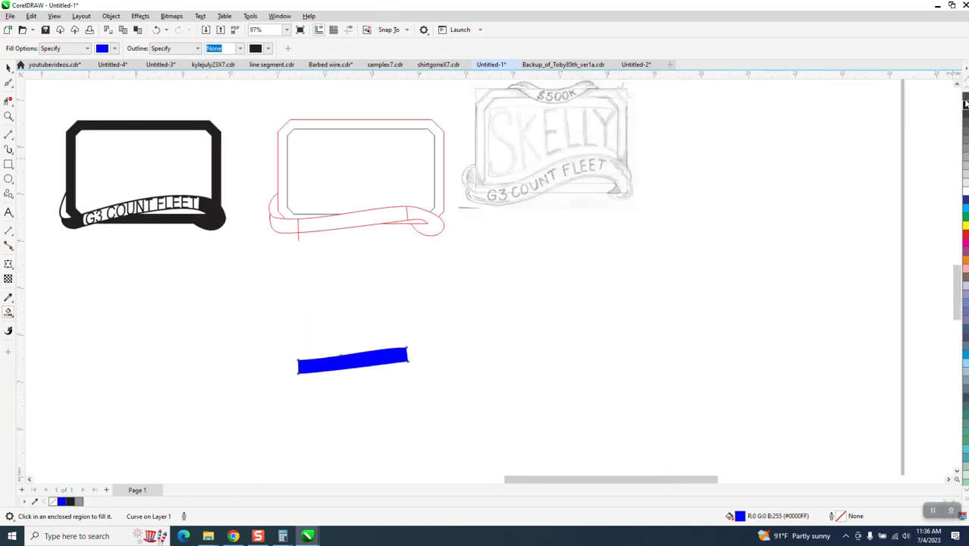
click(965, 97)
right_click(966, 107)
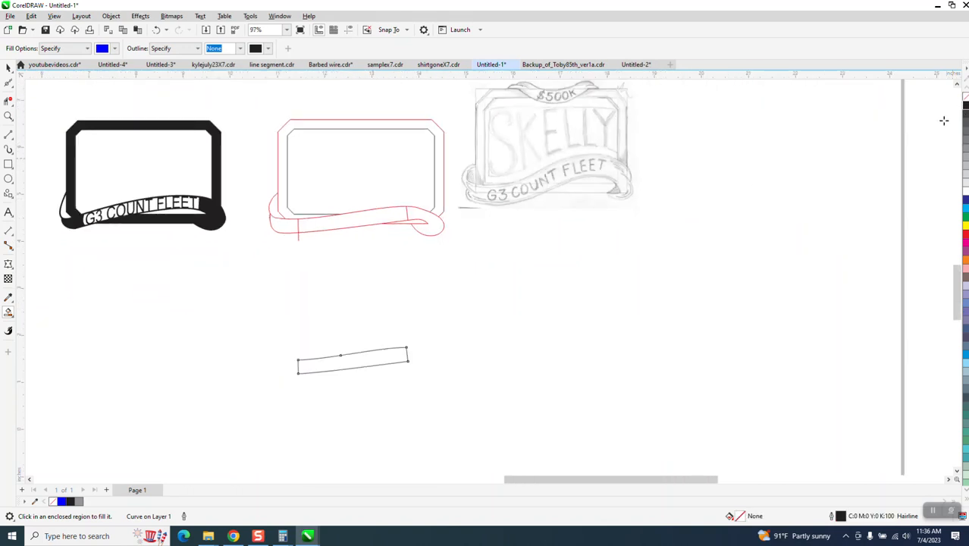
Step: Add the 24 pt Arial text G3 COUNT FLEET and place it just above the strip outline
click(9, 212)
click(561, 332)
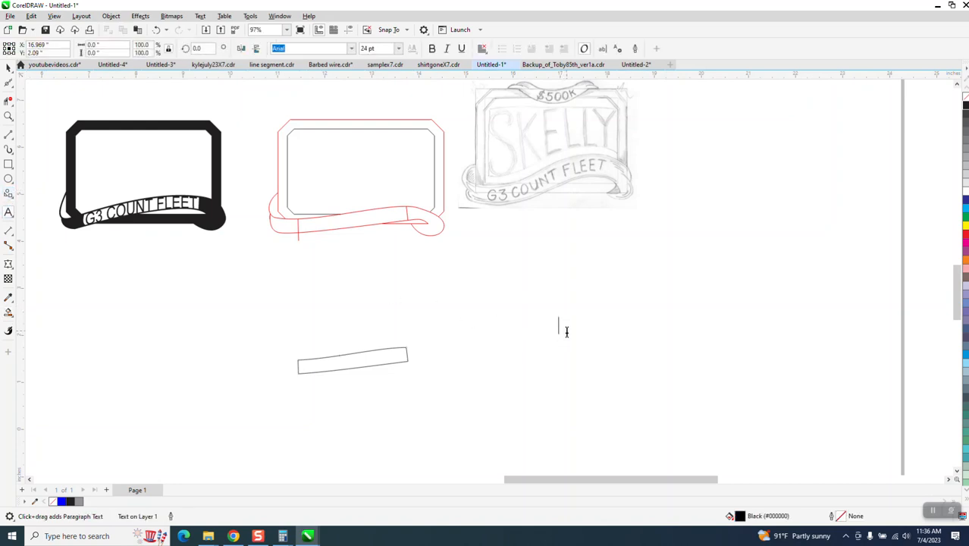
text(G3 COUNT FL)
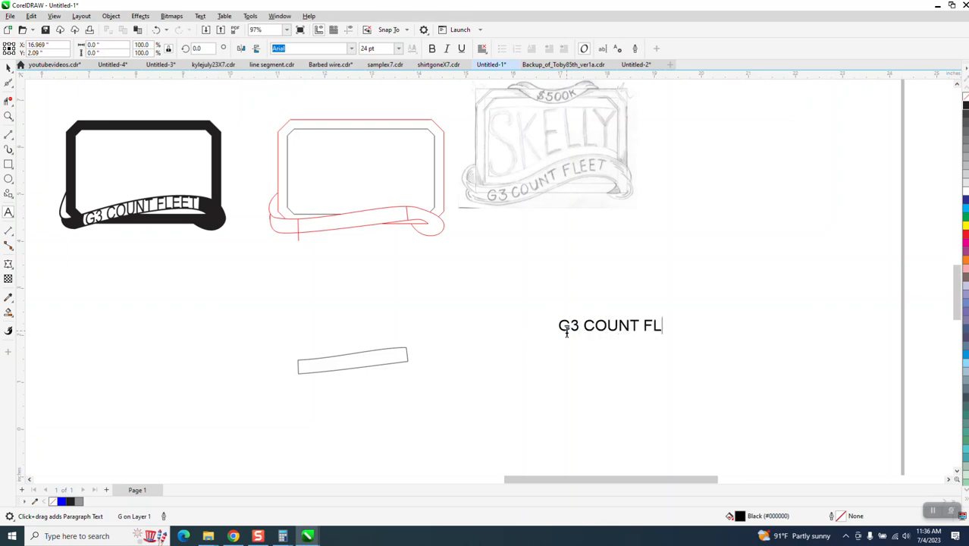
text(EET)
key(Escape)
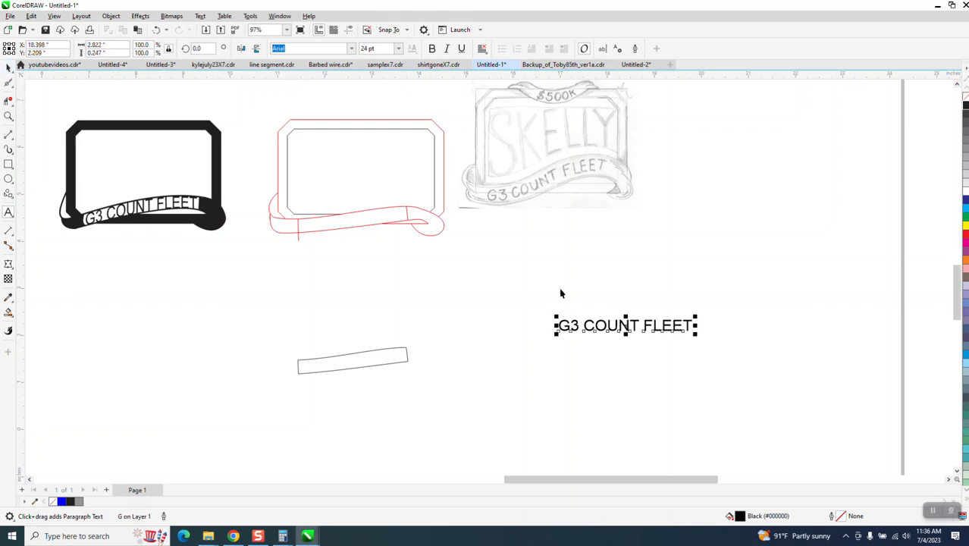
drag(659, 323, 437, 307)
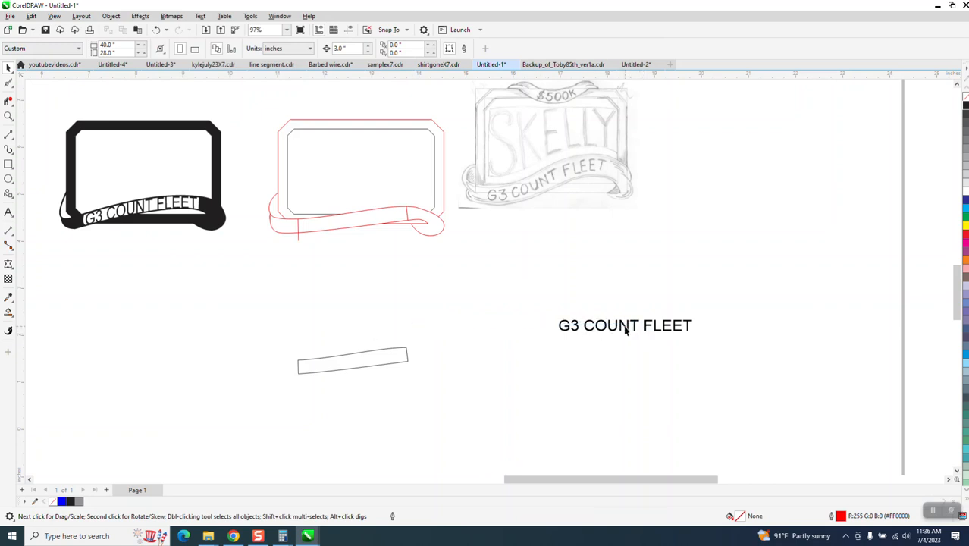
drag(628, 325, 381, 327)
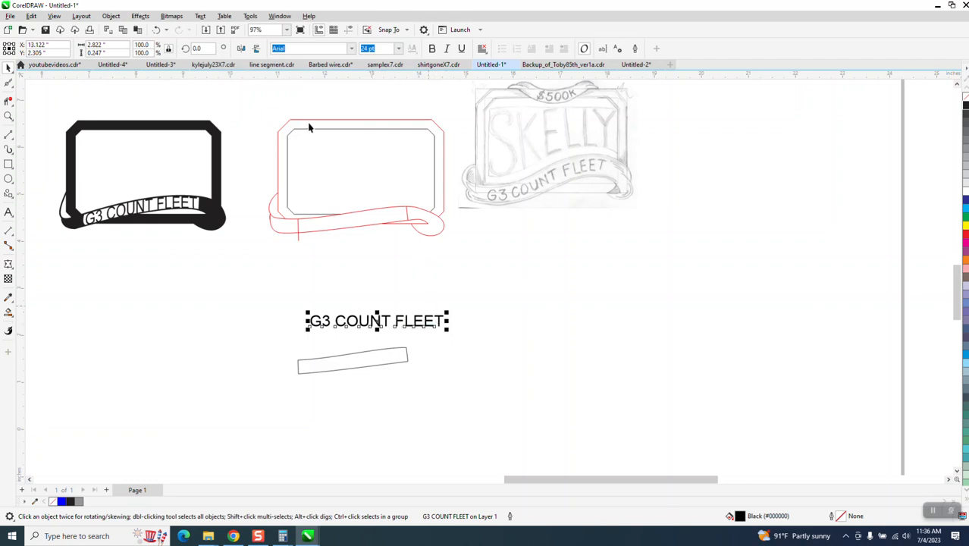
Step: Shape the G3 COUNT FLEET text with an envelope taken from the strip outline, and center the text on the strip
click(141, 16)
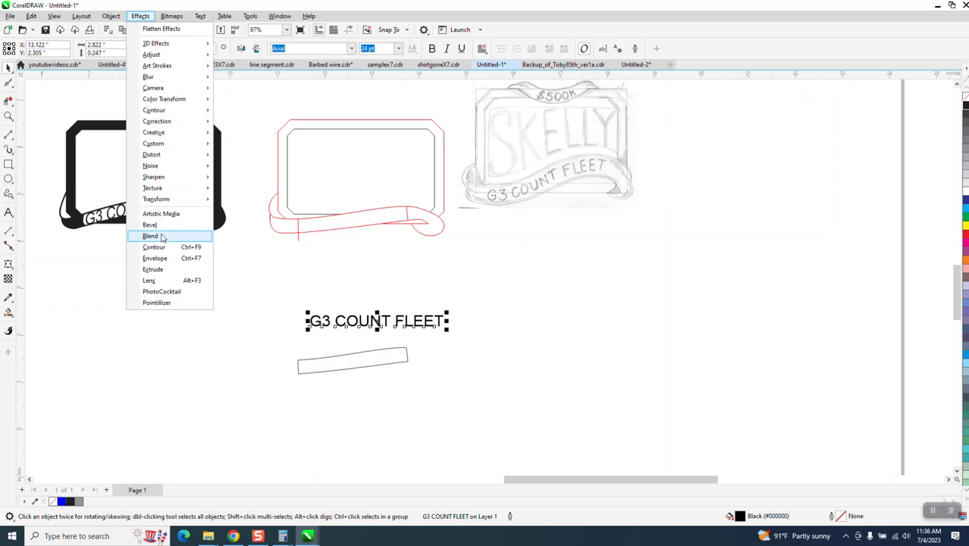
click(156, 258)
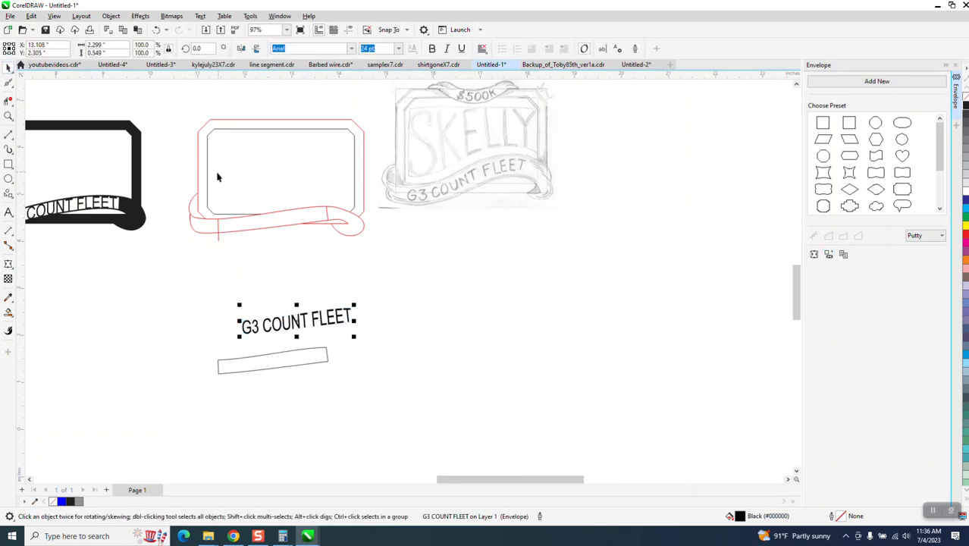
shift+click(290, 361)
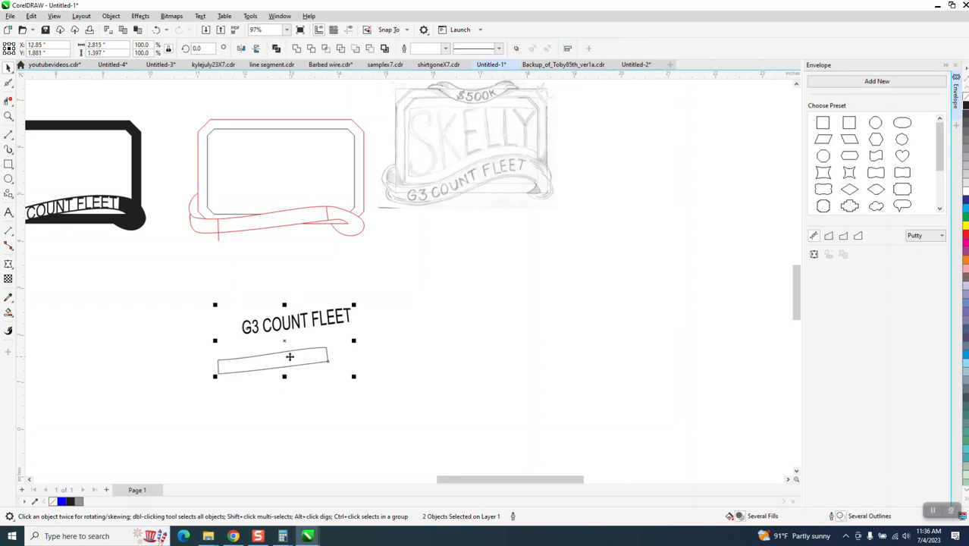
key(e)
key(c)
click(370, 340)
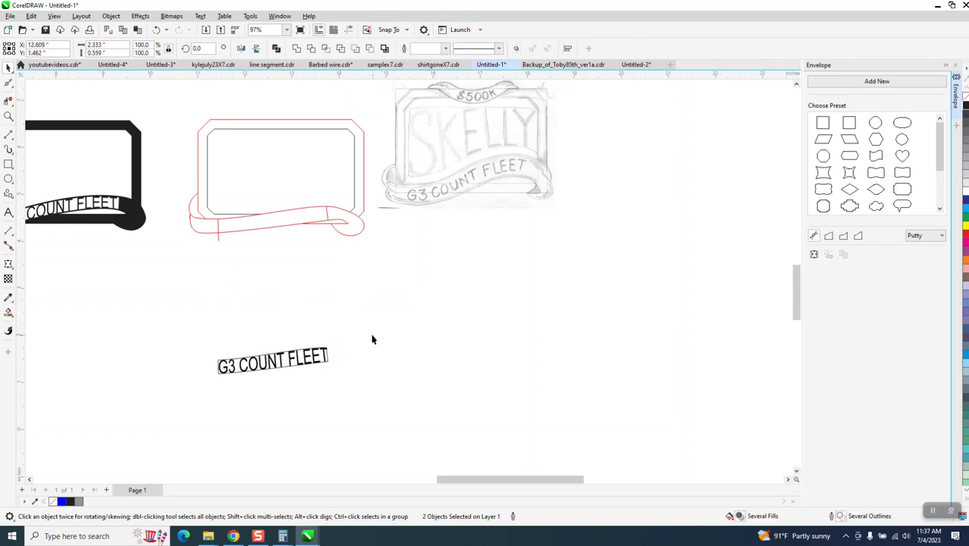
Step: Move the strip outline 3 inches to the right, and delete the two divider lines crossing the banner
click(331, 358)
key(Right)
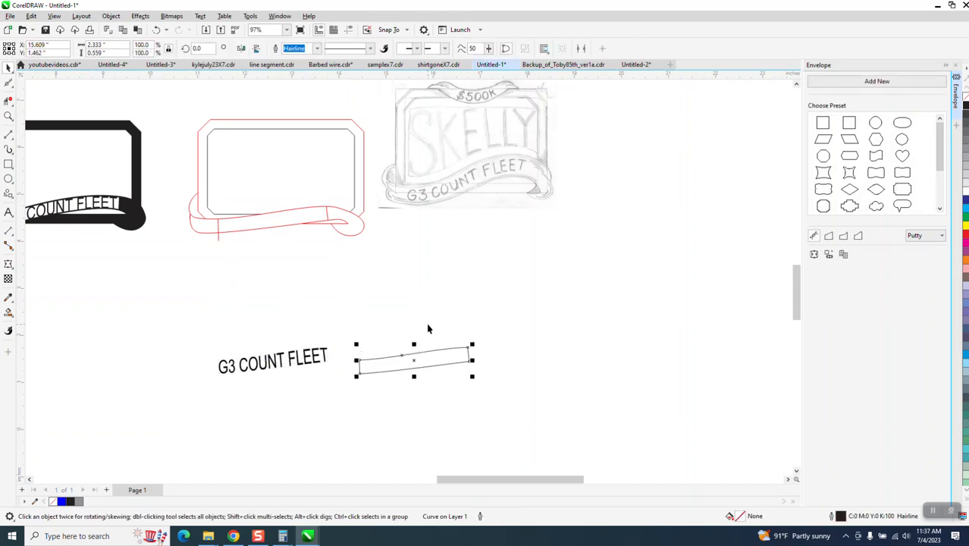
click(219, 243)
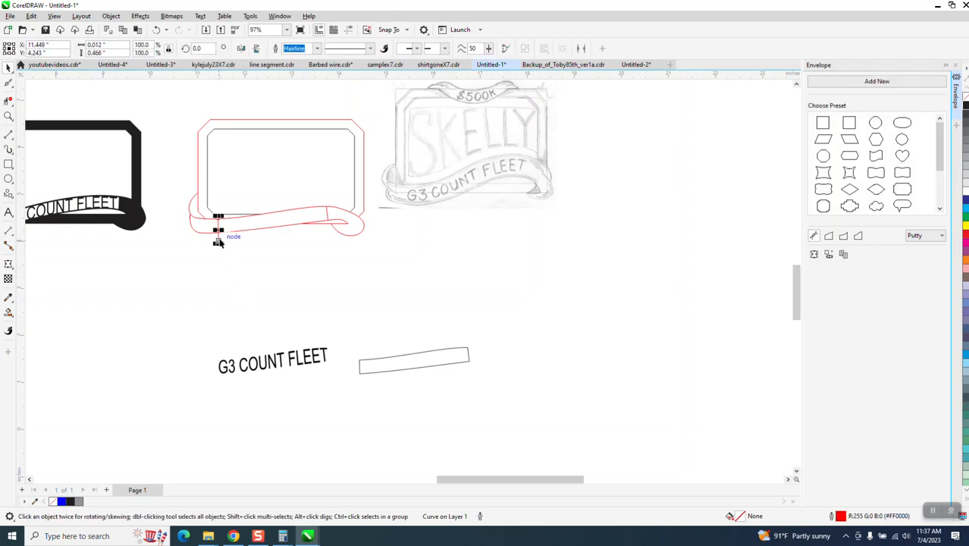
key(Delete)
click(328, 215)
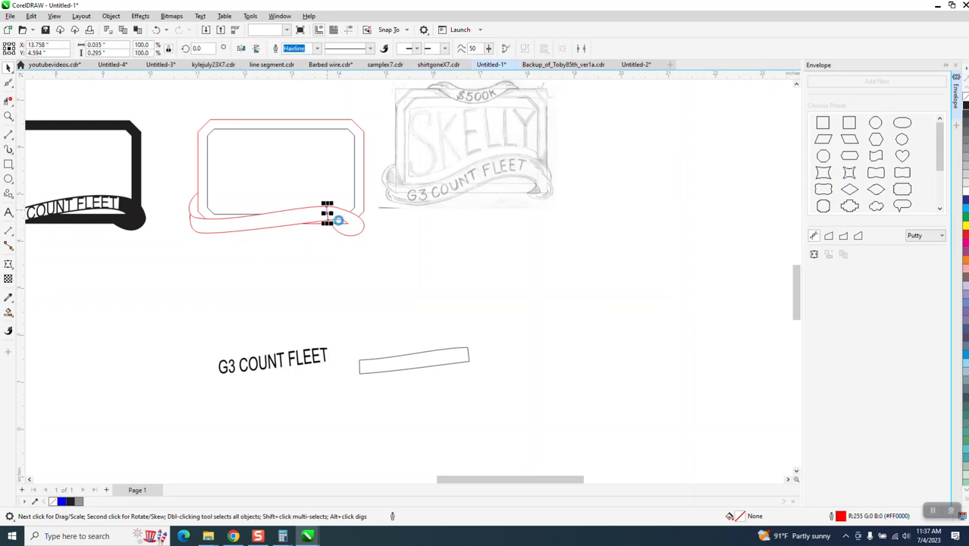
key(Escape)
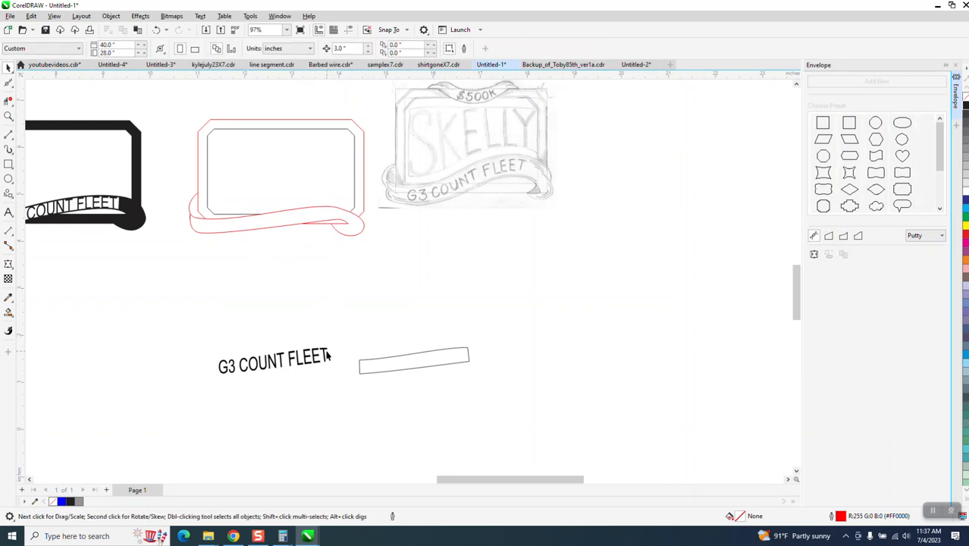
Step: Move the enveloped text 3 inches up into the banner
click(326, 357)
key(ctrl+z)
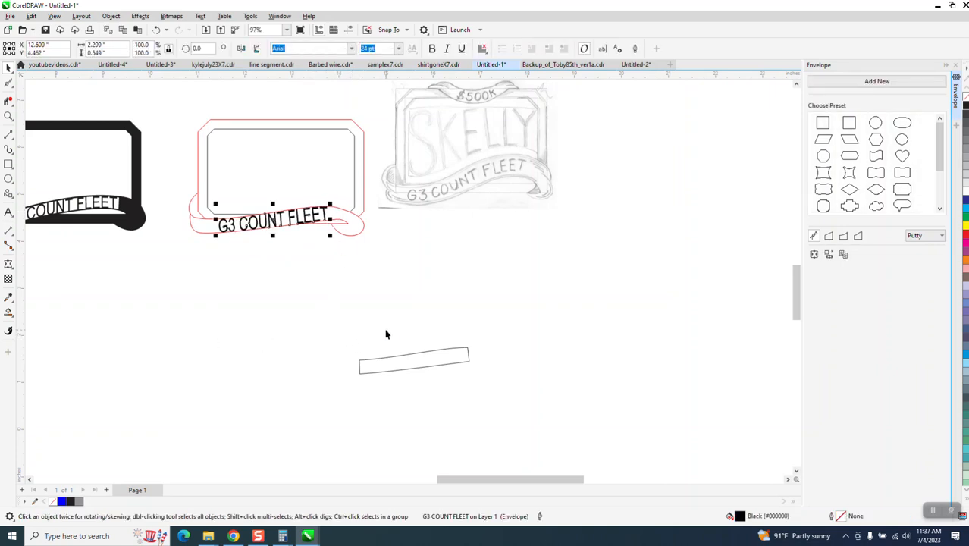
Step: Convert the banner text to curves, and replace its fill with a black outline
key(z)
drag(191, 195, 377, 266)
click(8, 67)
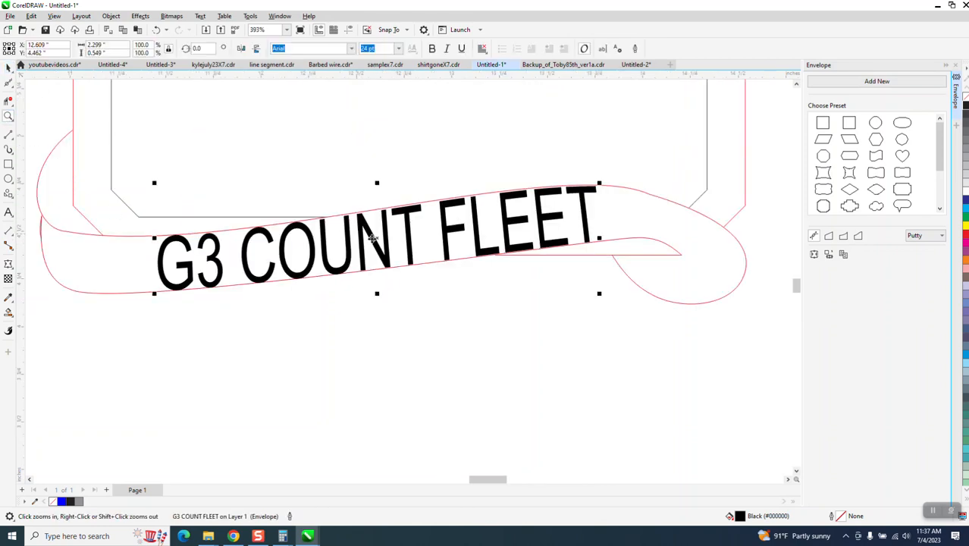
click(111, 16)
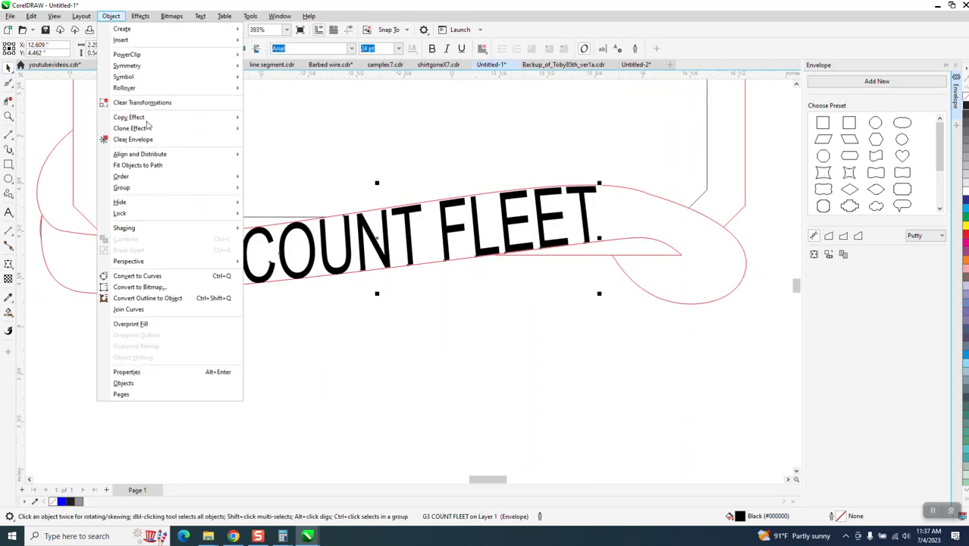
click(138, 276)
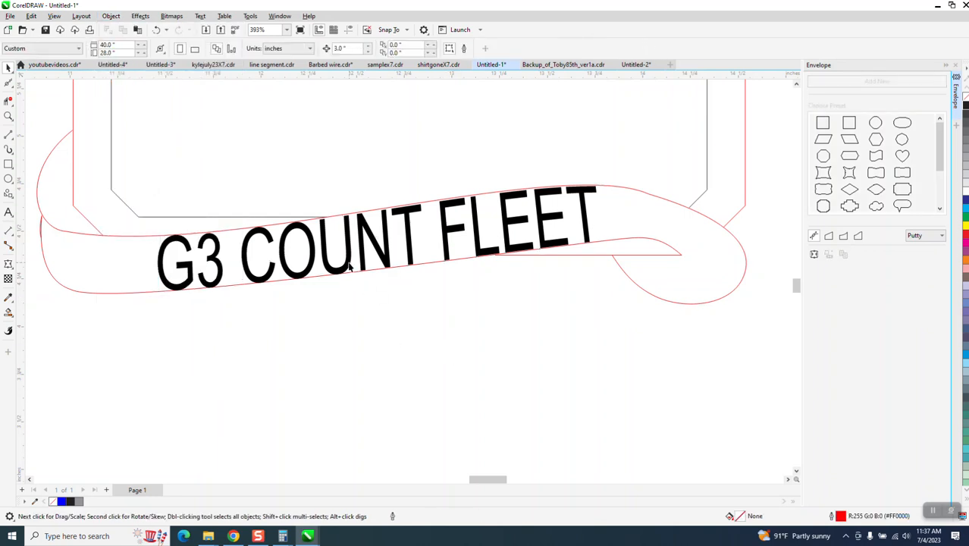
click(965, 97)
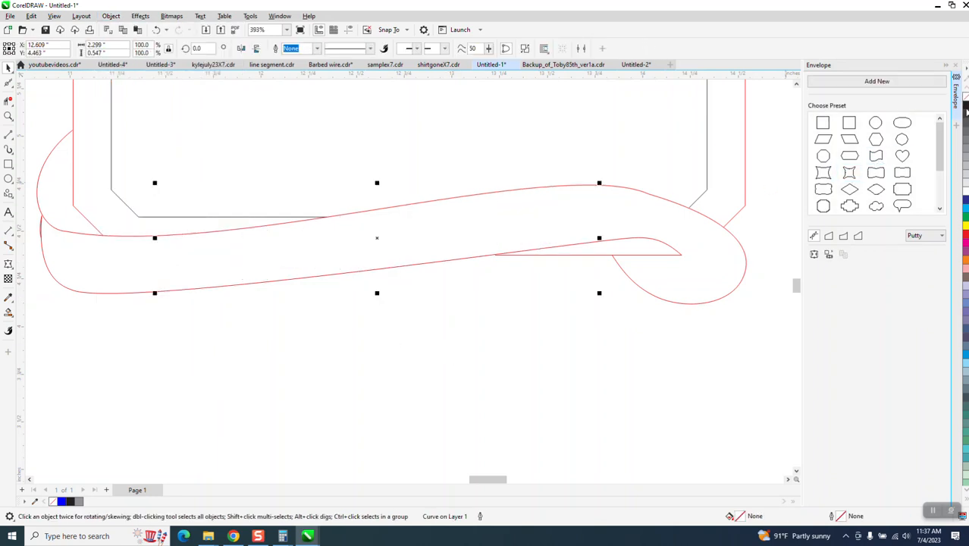
right_click(966, 110)
click(567, 346)
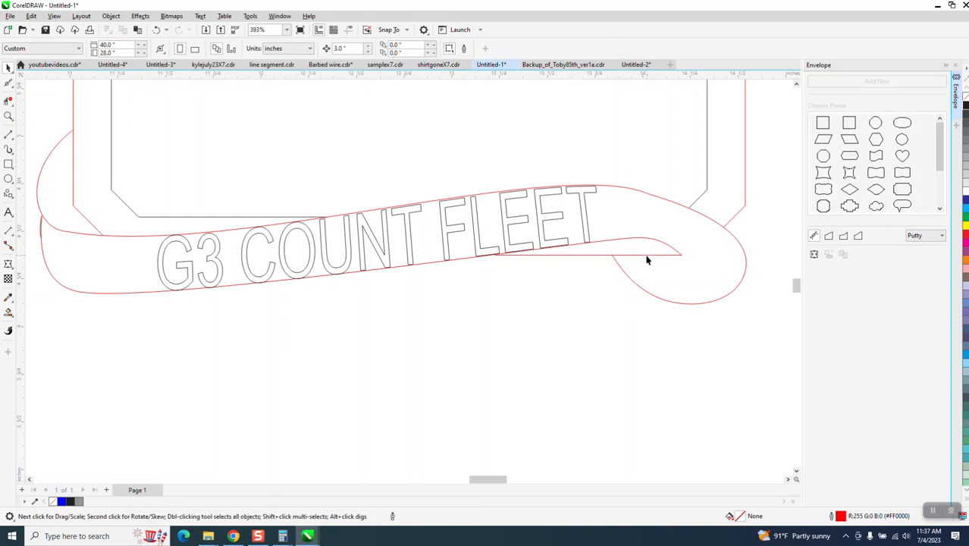
Step: Set the outline width of the banner's lower and upper edge curves to 0.028 in
click(644, 242)
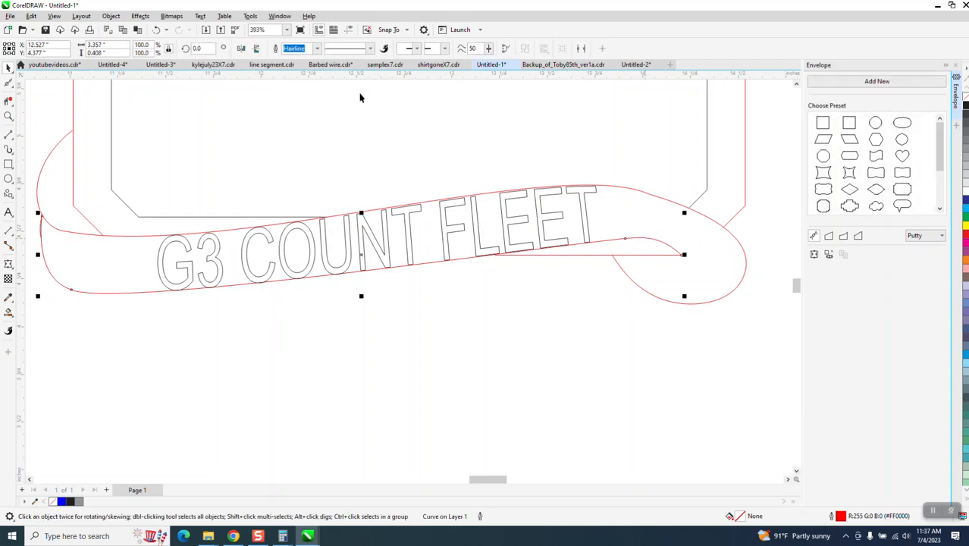
click(318, 49)
click(299, 102)
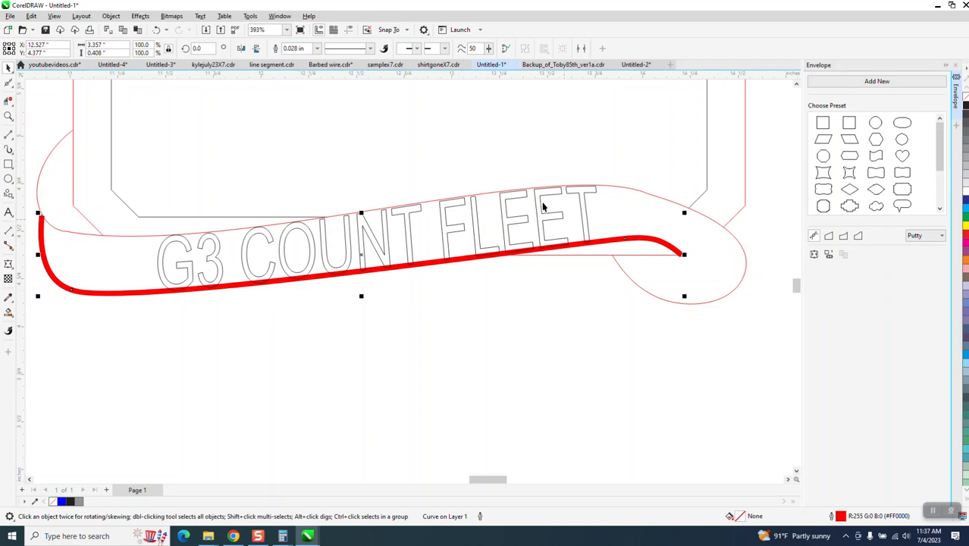
click(318, 48)
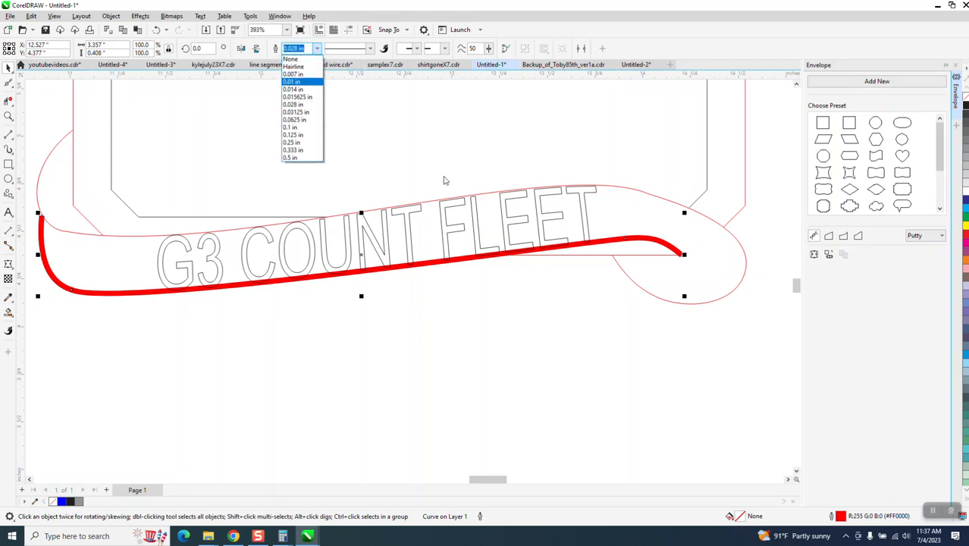
click(627, 193)
click(628, 191)
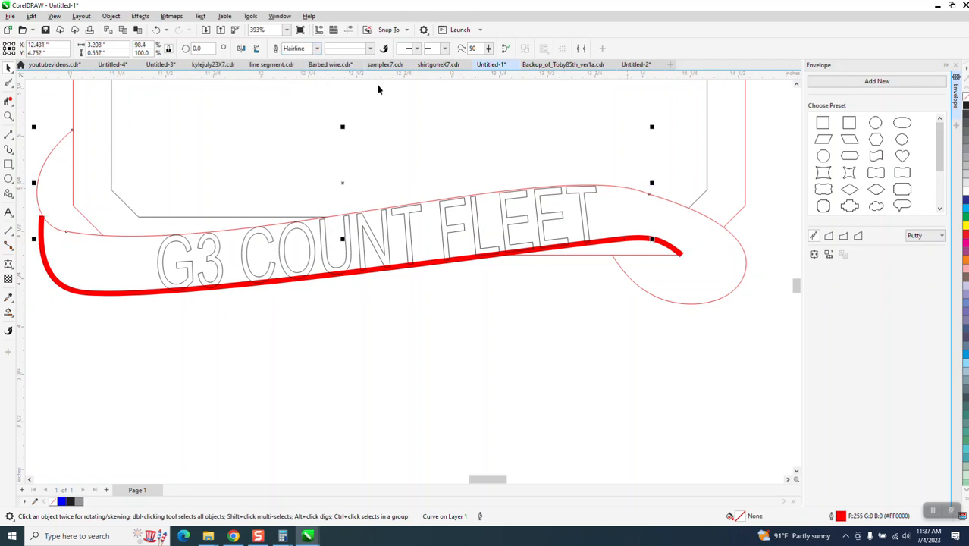
click(319, 49)
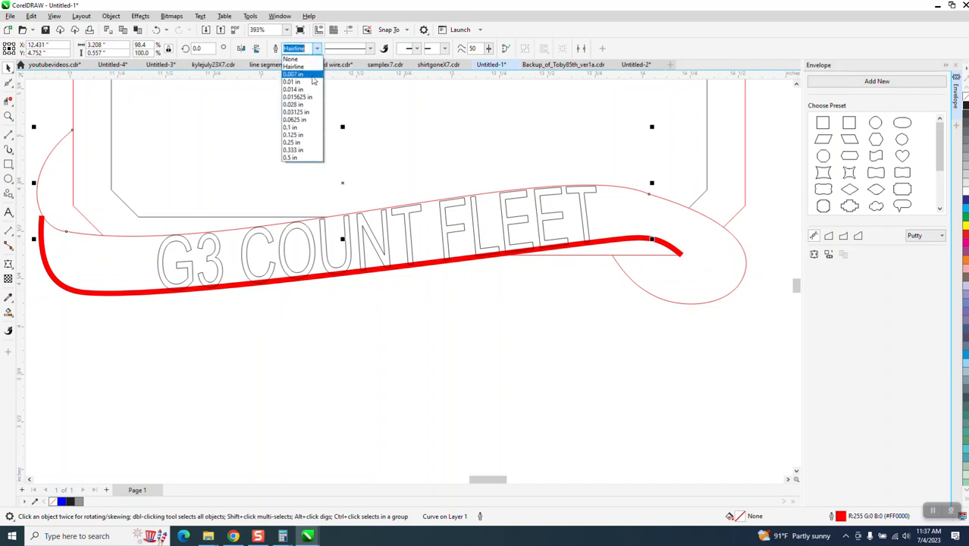
click(302, 110)
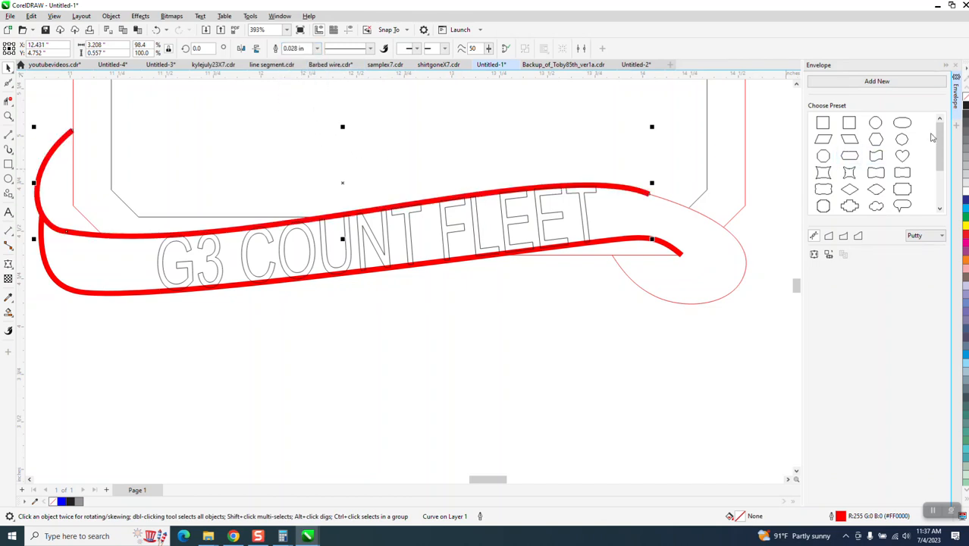
Step: Convert the outlines of the banner's thick upper and lower edge curves to objects
click(134, 342)
click(135, 238)
shift+click(144, 297)
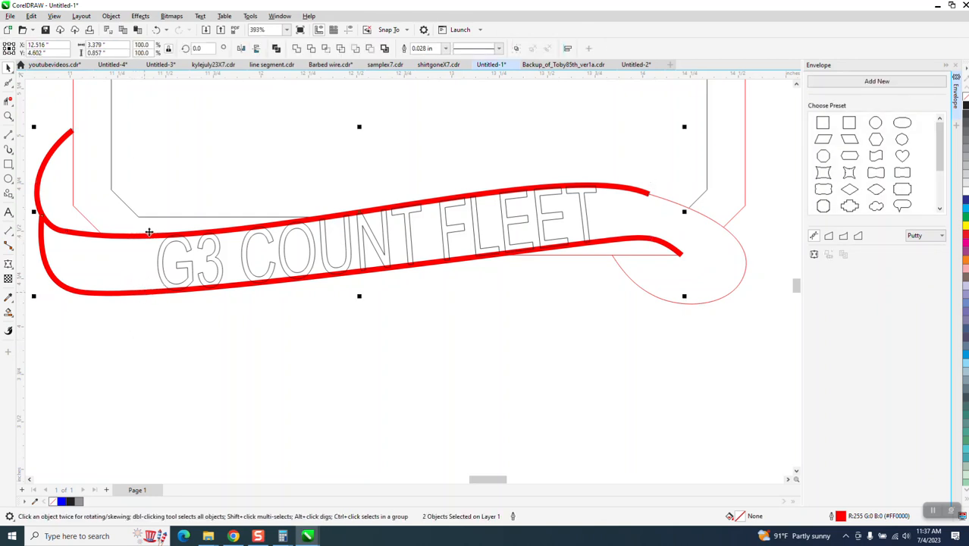
click(111, 16)
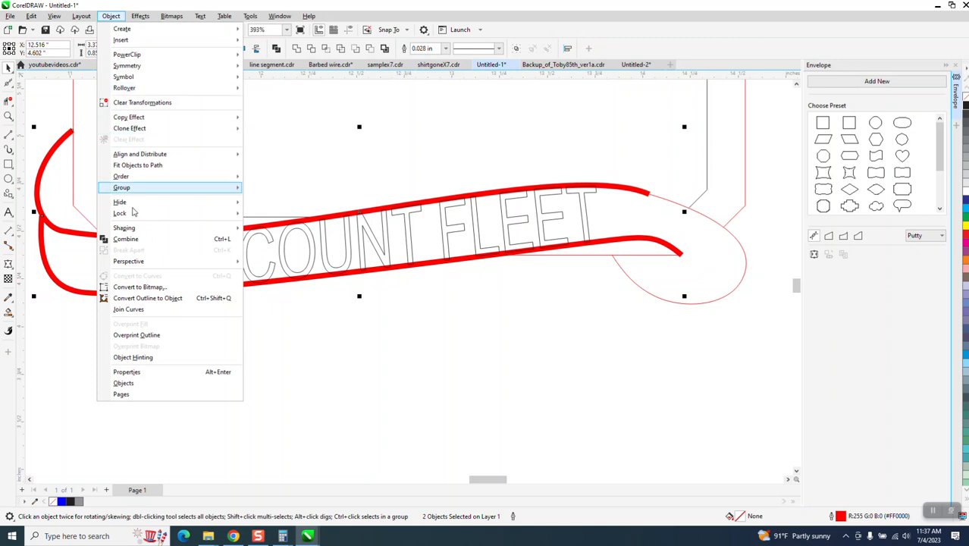
click(168, 299)
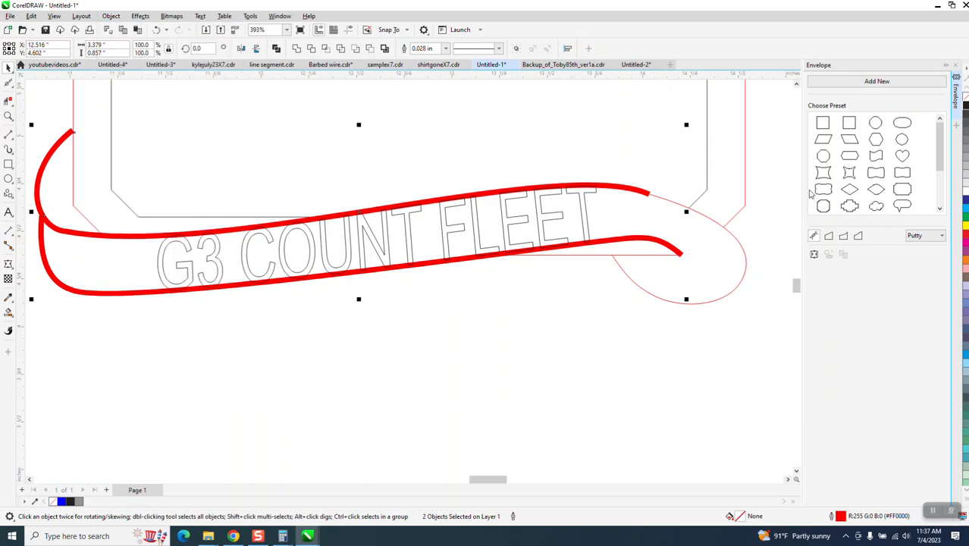
Step: Remove the fill from the two converted banner edges and give them a black outline
click(965, 97)
right_click(964, 109)
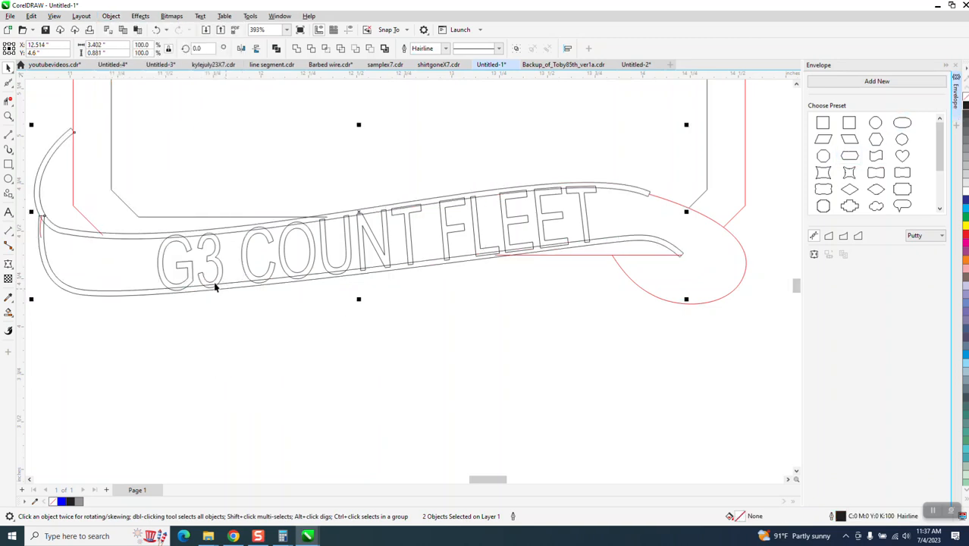
Step: Move the banner edges and the lettering 3 inches down, away from the frame, and shift the spare slanted strip clear of them
scroll(356, 285, down, 4)
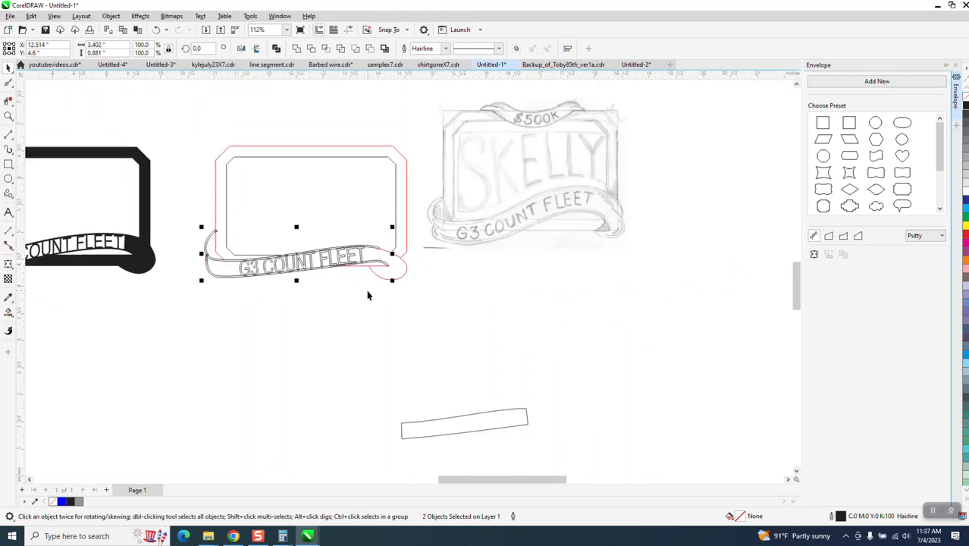
key(Down)
click(311, 270)
key(Down)
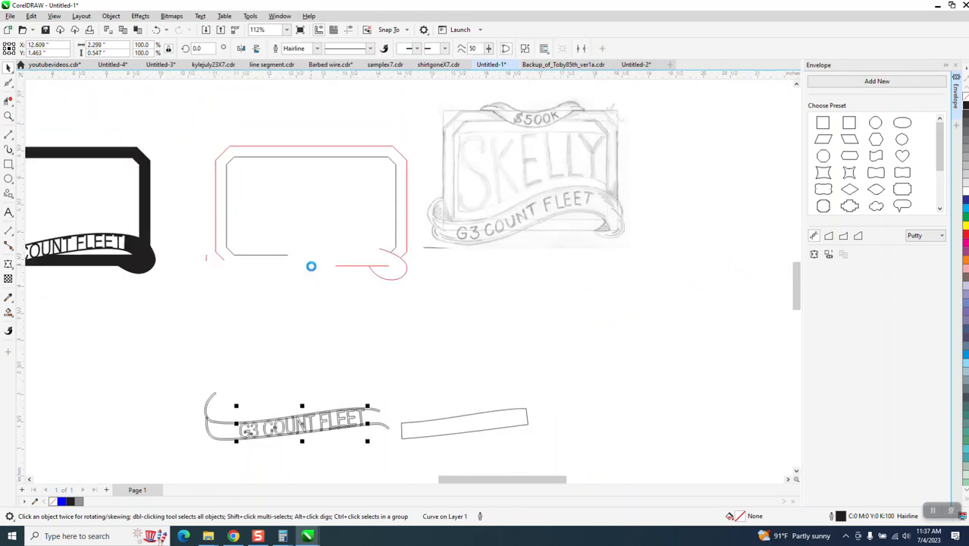
scroll(310, 266, down, 1)
drag(395, 382, 496, 361)
Step: Weld the lettering and both banner edges into one curve, and move it 3 inches back up onto the frame
drag(203, 335, 398, 408)
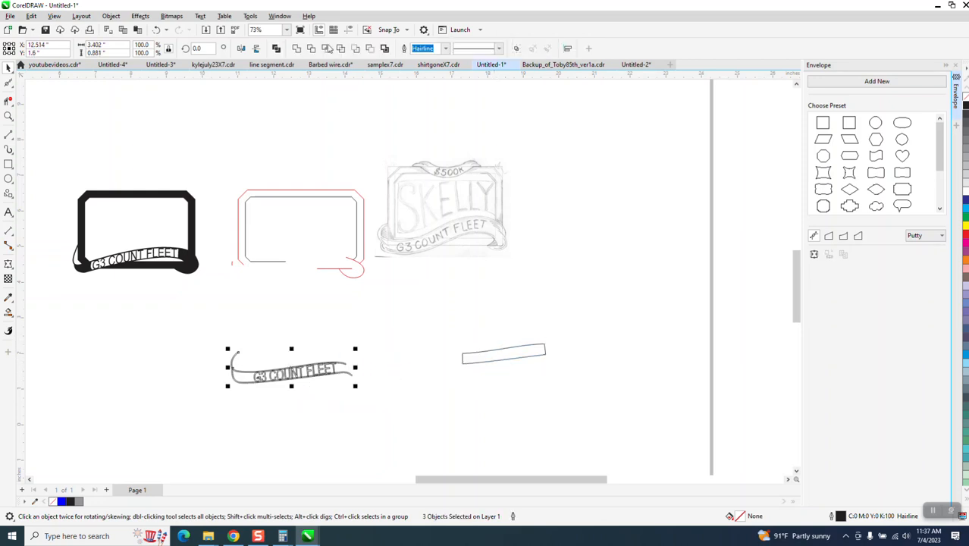
click(294, 48)
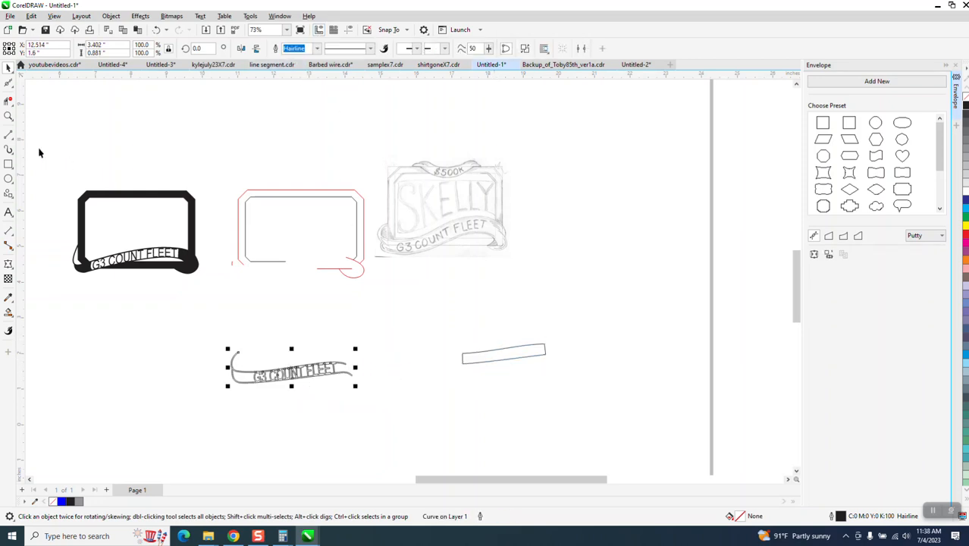
click(8, 116)
drag(220, 326, 446, 407)
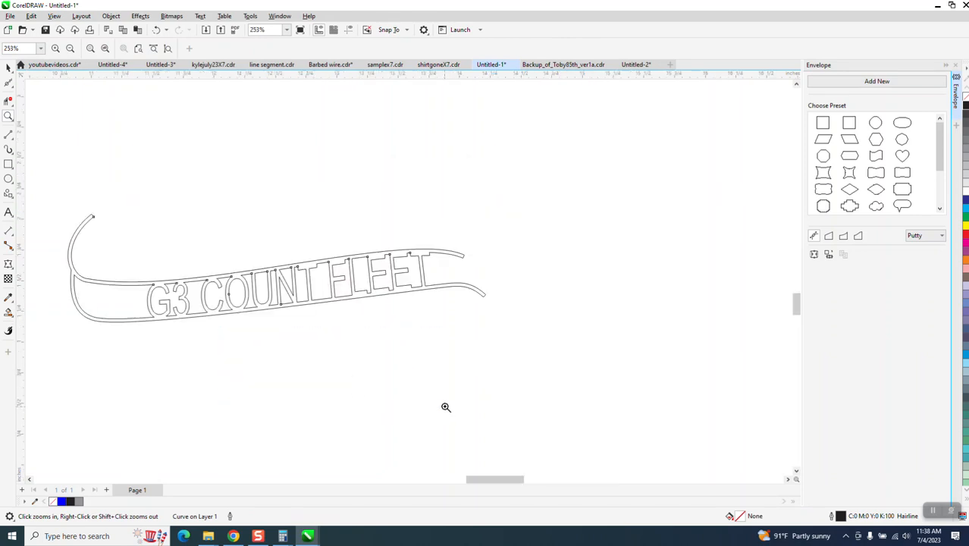
scroll(439, 399, down, 1)
scroll(438, 399, down, 2)
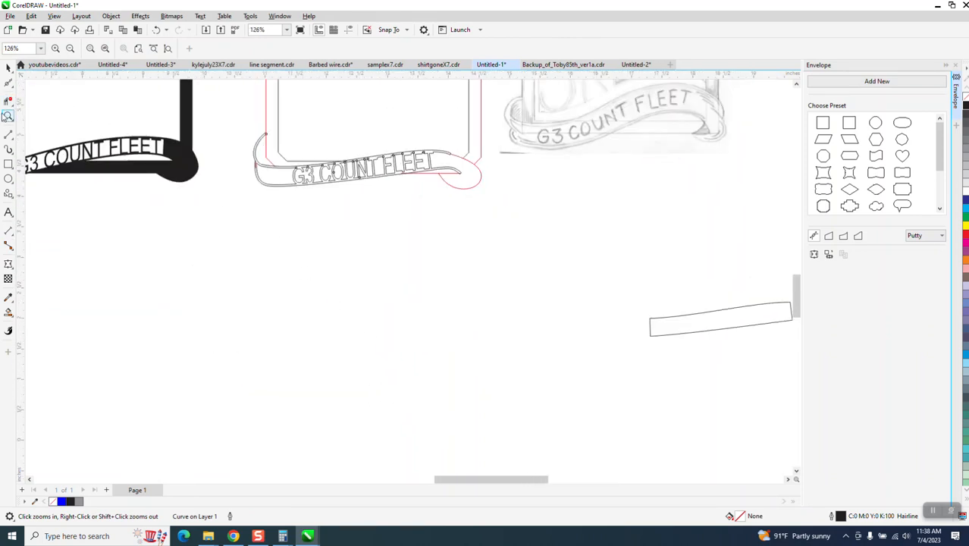
Step: Delete the short leftover red segment at the banner's left fold
drag(235, 121, 427, 244)
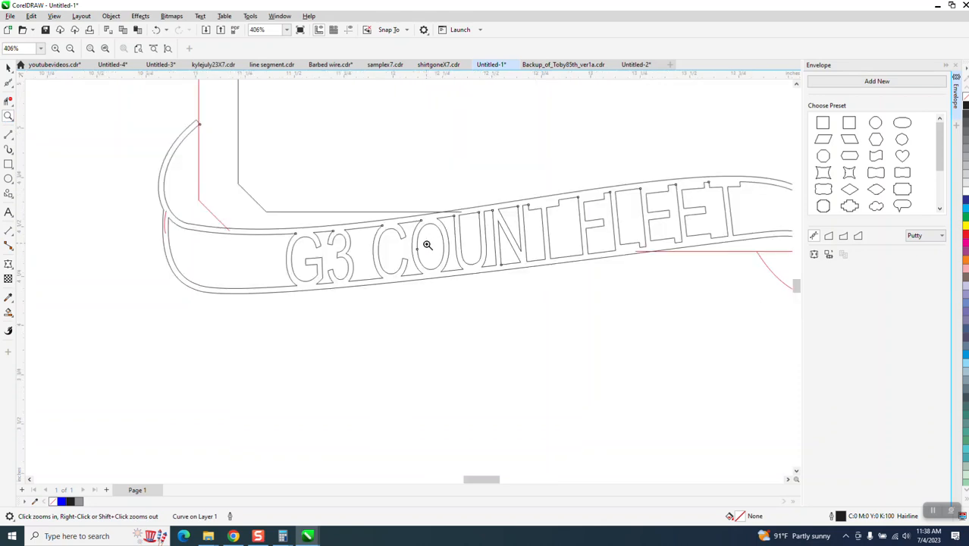
click(8, 68)
click(122, 213)
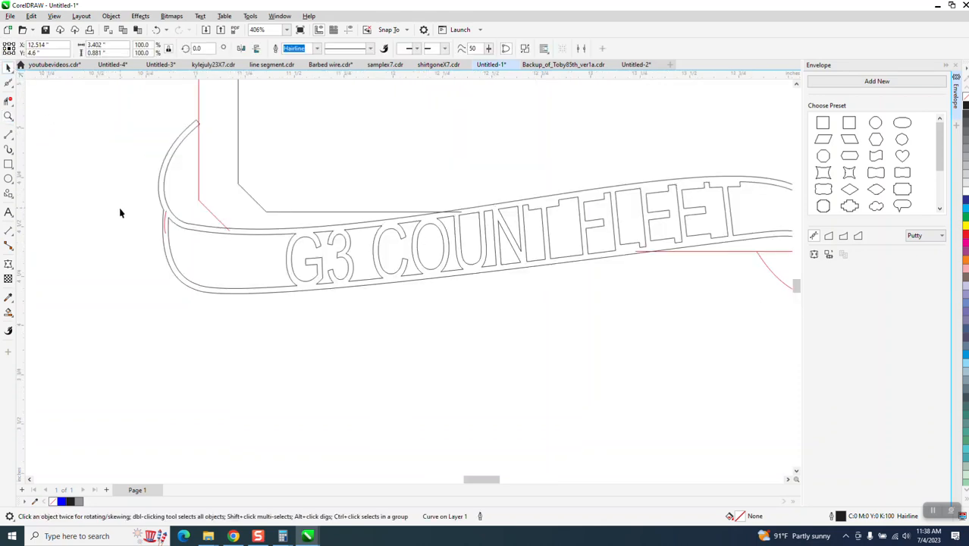
click(166, 228)
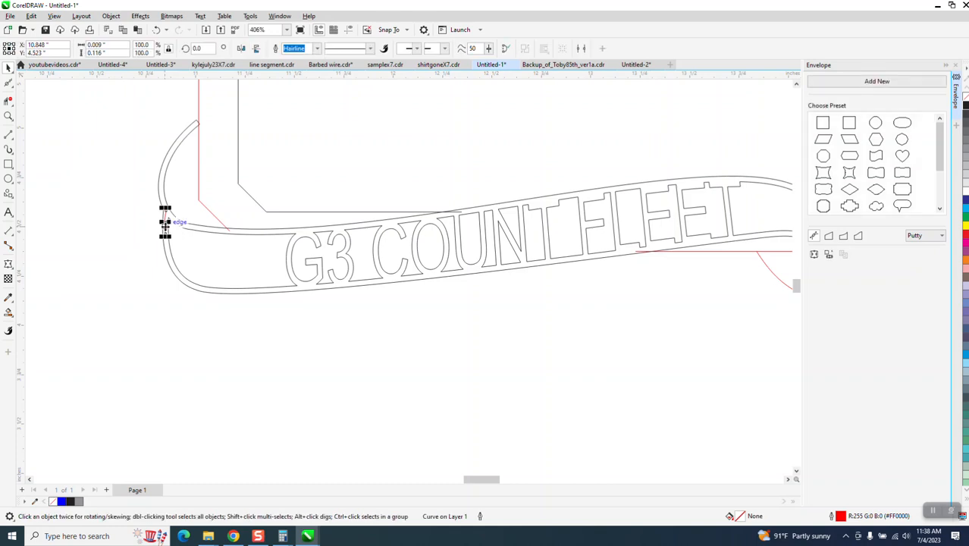
click(173, 234)
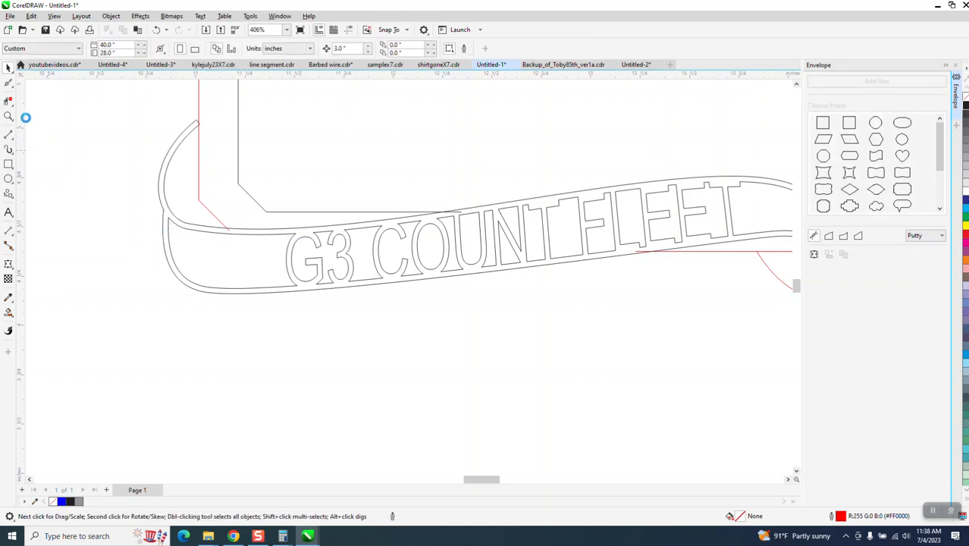
Step: Pull the corner node of the ribbon's upper-left tip across the red outer frame line
click(8, 101)
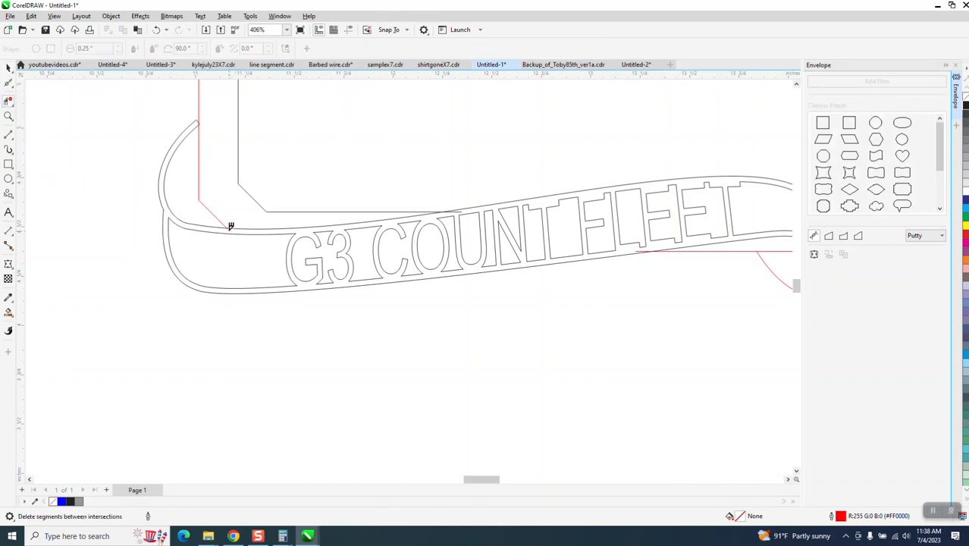
click(8, 116)
drag(190, 115, 242, 136)
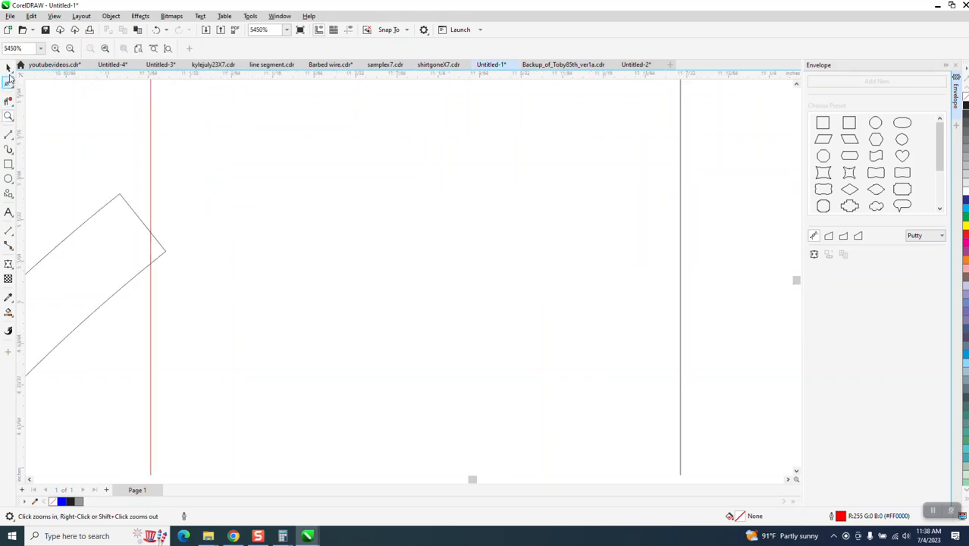
click(9, 81)
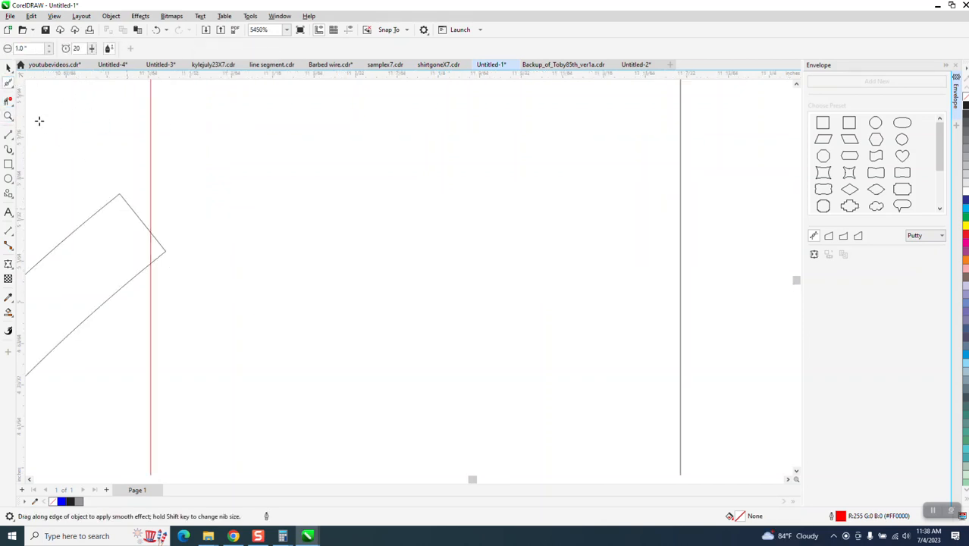
click(8, 82)
click(40, 82)
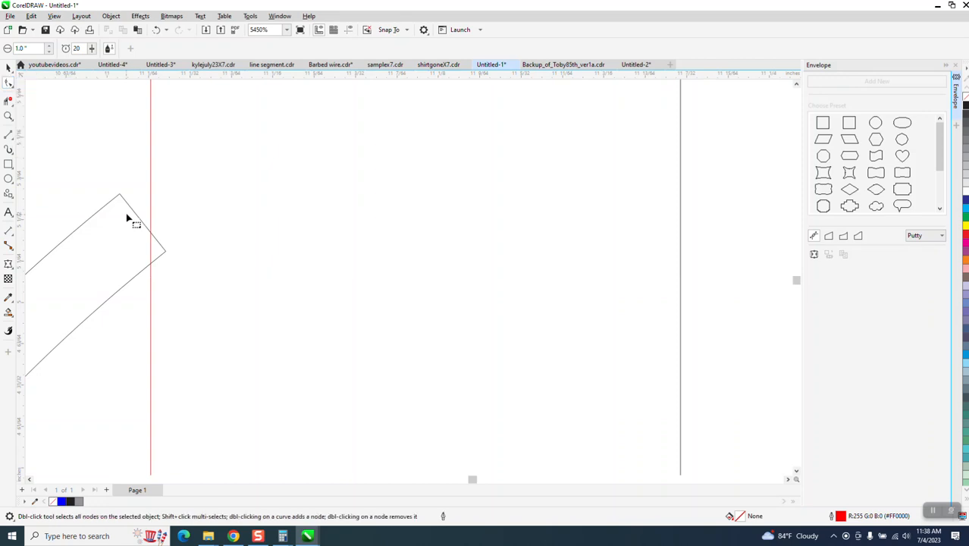
drag(119, 196, 160, 157)
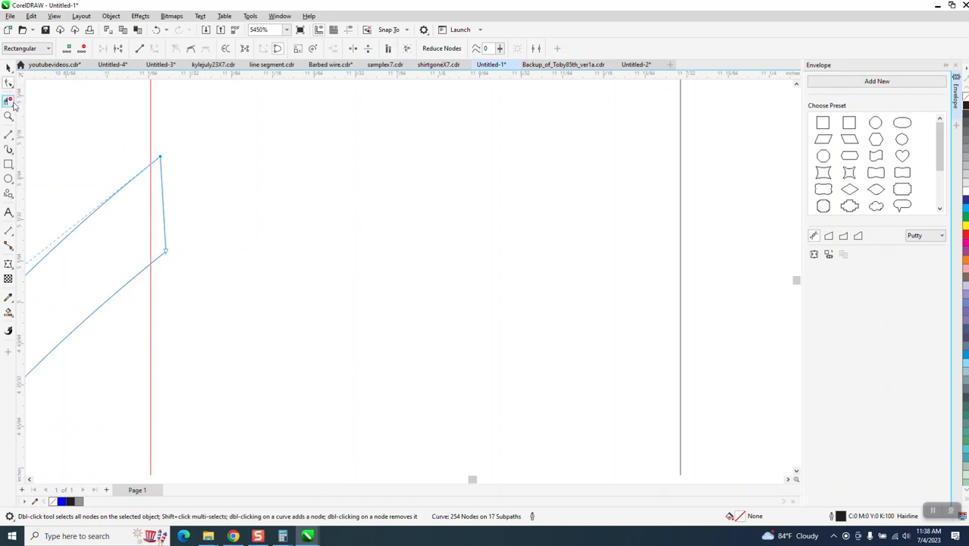
Step: Delete the ribbon tip segments past the red frame line, the surplus upper banner edge below the frame's lower-left corners, and the inner frame line's stub
click(8, 100)
drag(187, 193, 138, 207)
scroll(191, 186, down, 7)
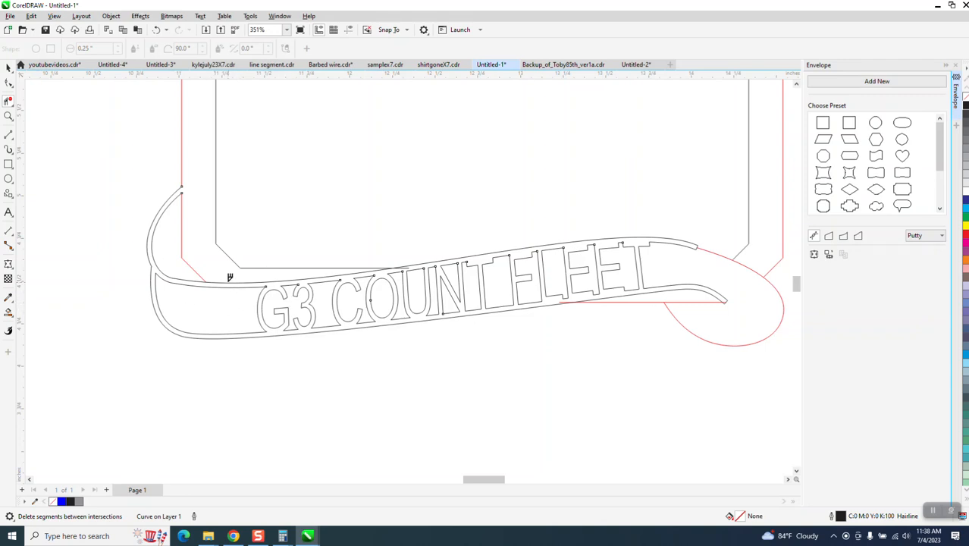
click(231, 279)
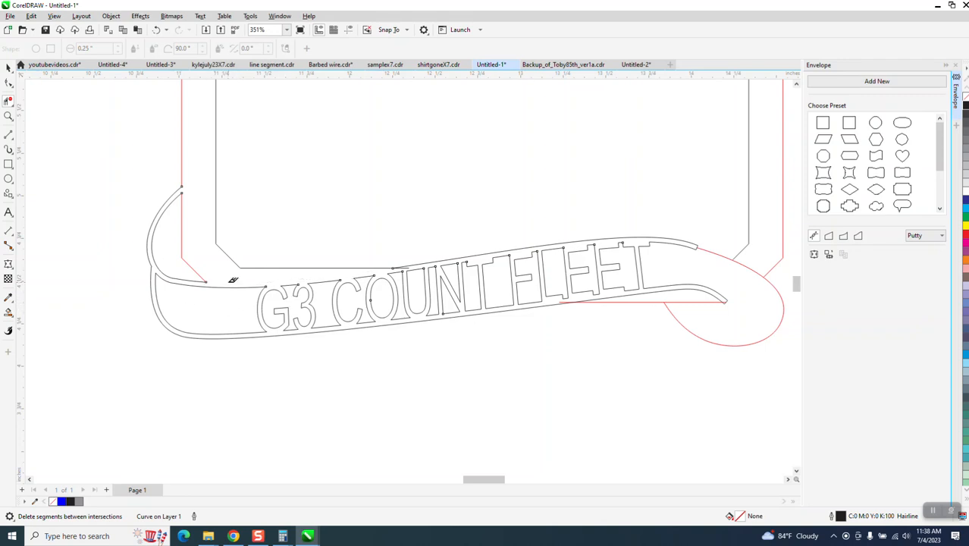
click(405, 268)
Step: Draw a three-point curve across the banner just before the G, and delete the inner edge segments to its left
click(10, 137)
click(12, 139)
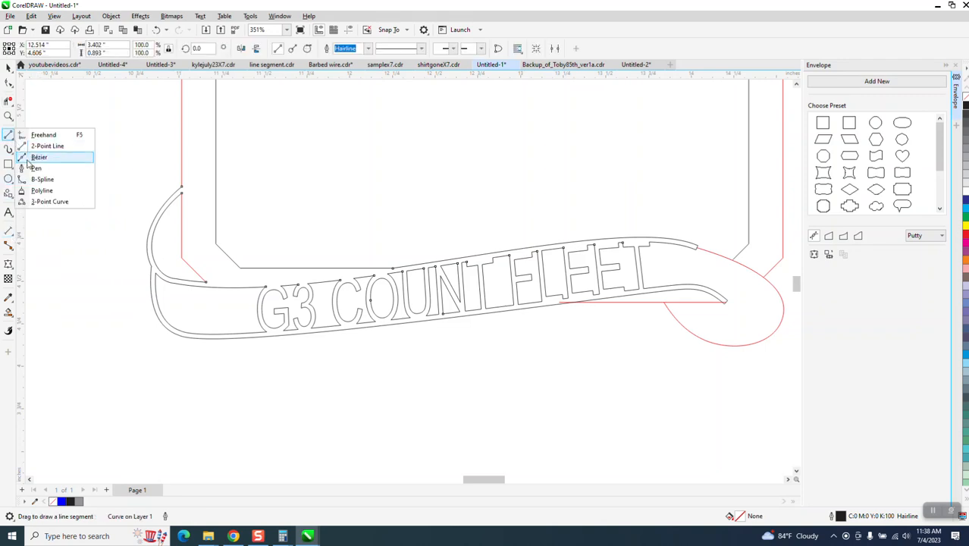
click(47, 202)
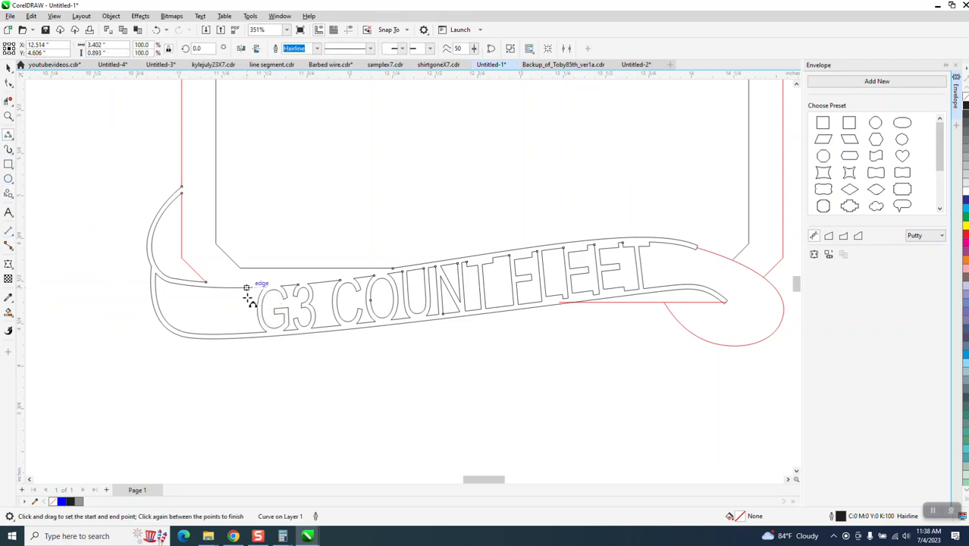
drag(245, 288, 248, 333)
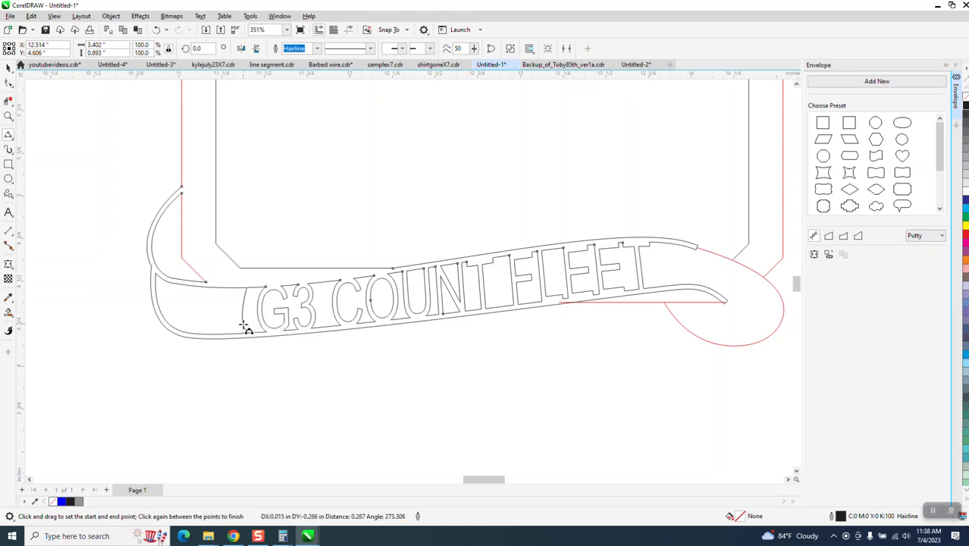
click(241, 311)
click(8, 101)
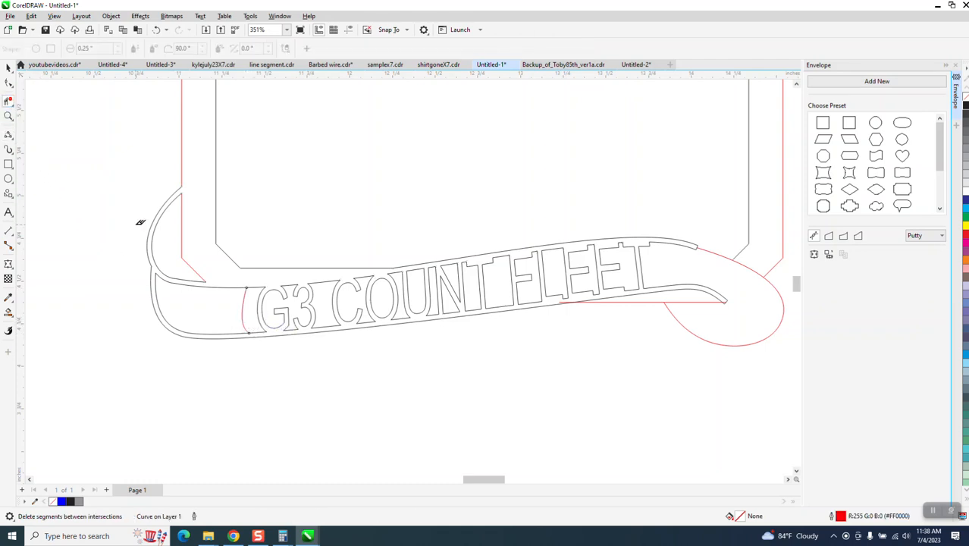
click(225, 283)
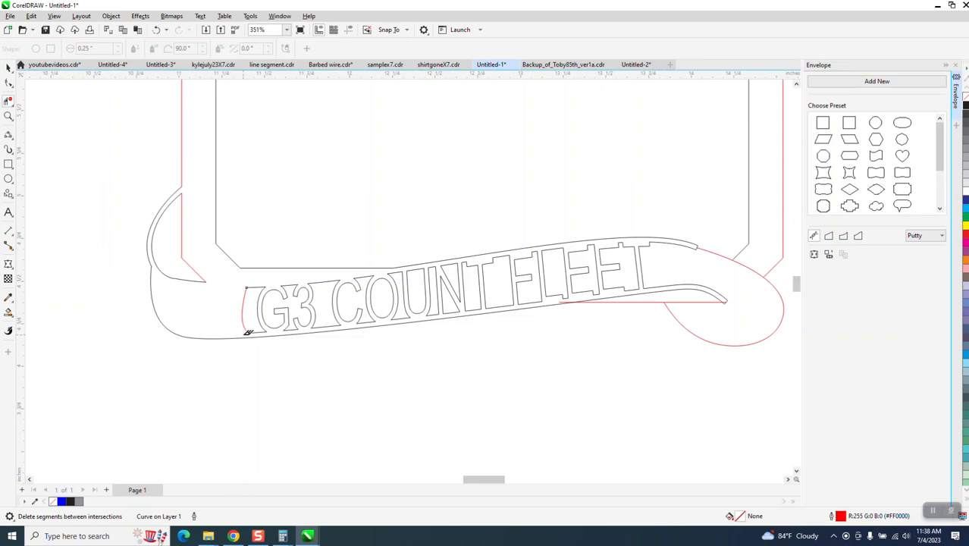
Step: Draw a two-point line about 0.26 in long across the banner just after the T of FLEET
click(8, 115)
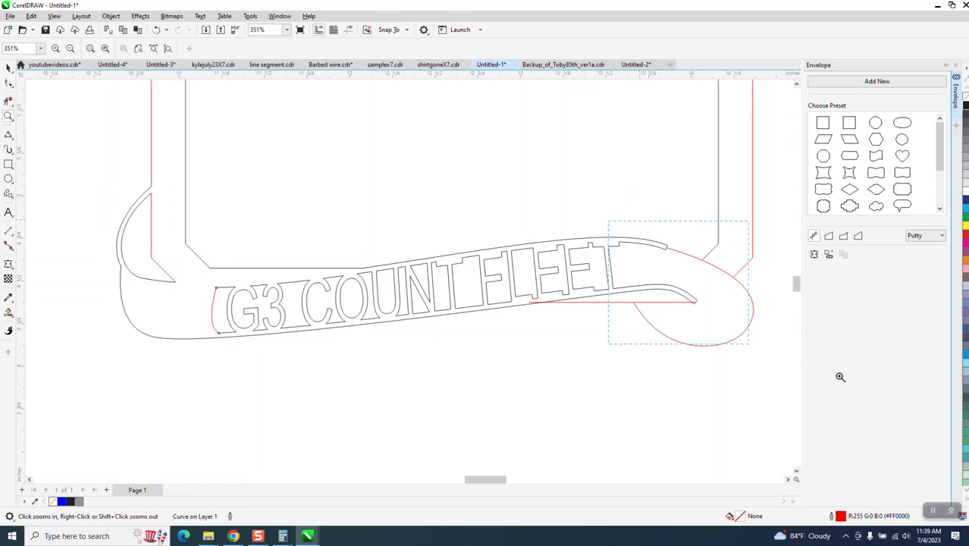
drag(608, 220, 836, 370)
click(8, 84)
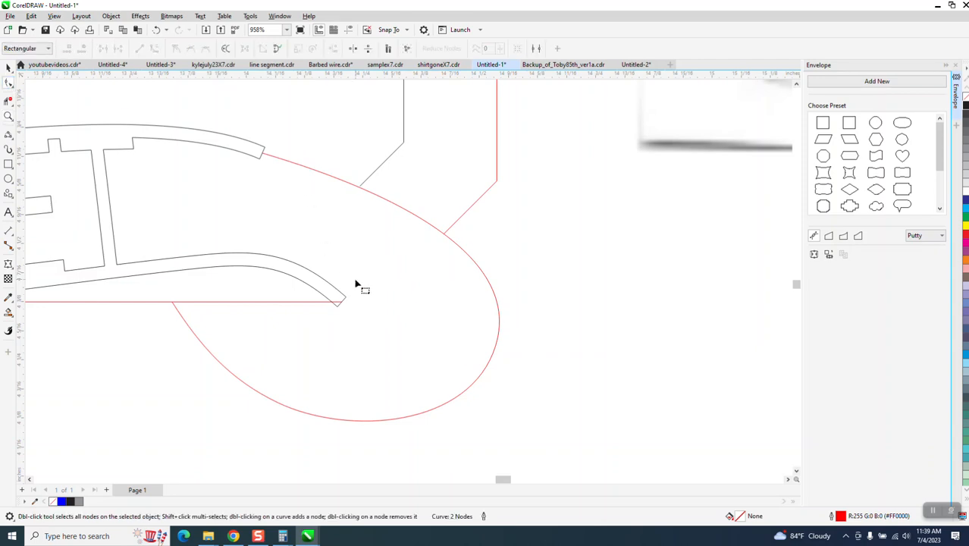
scroll(326, 193, down, 2)
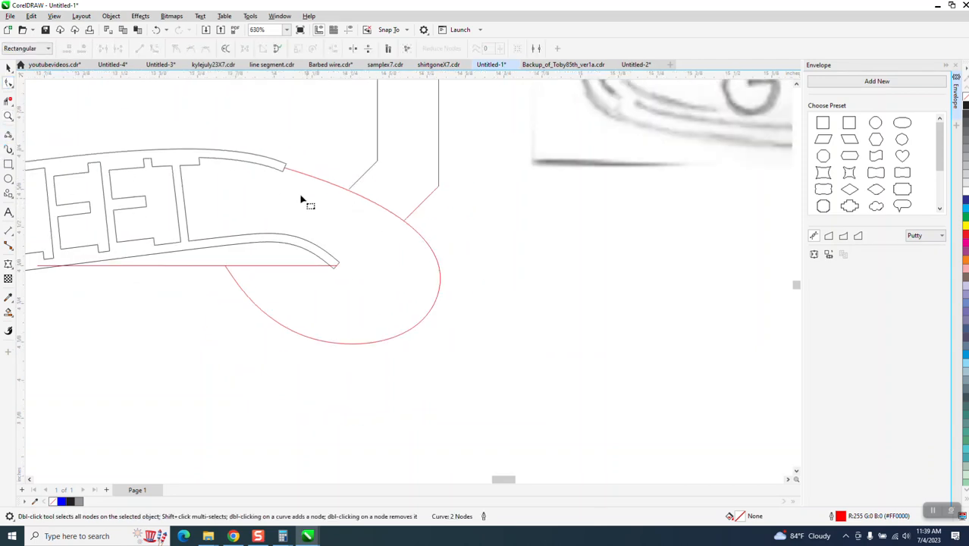
click(12, 140)
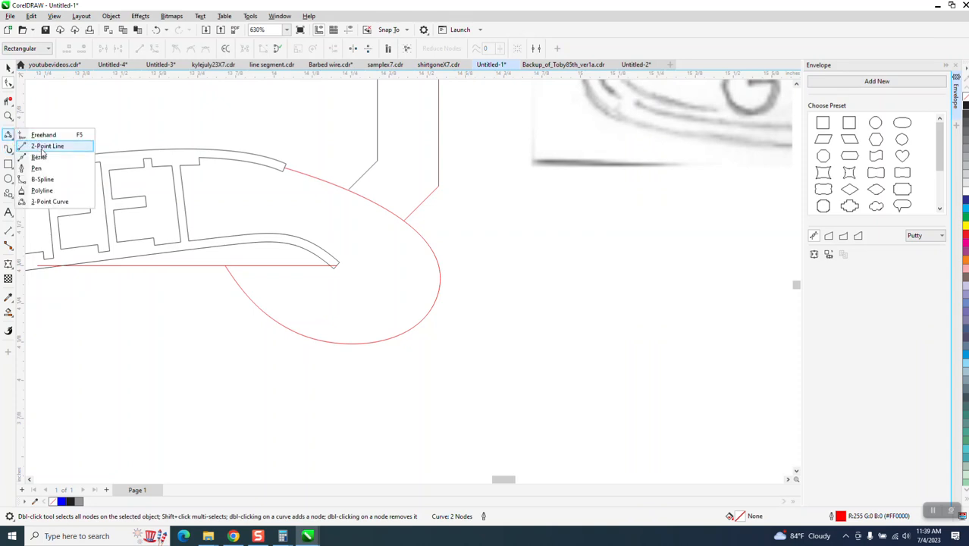
click(42, 148)
drag(220, 159, 227, 236)
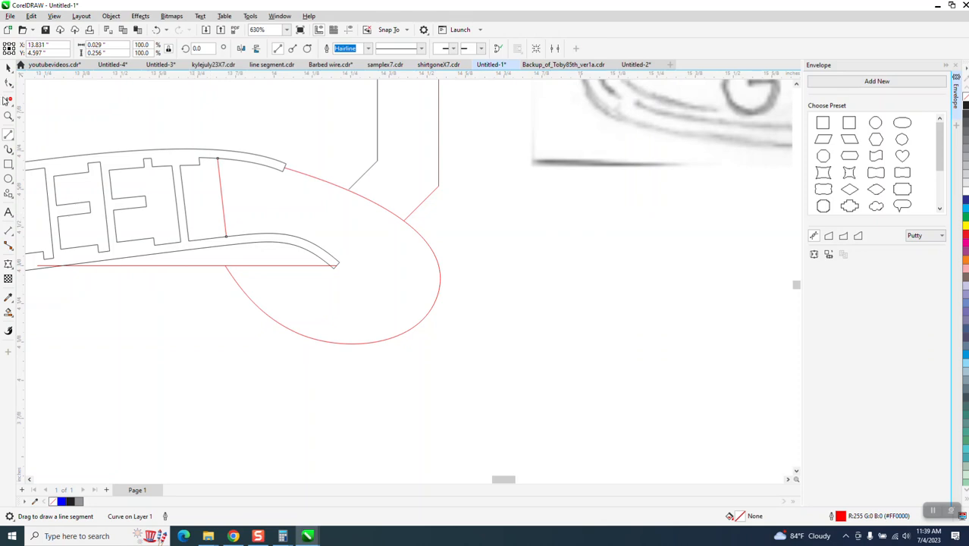
Step: Delete the upper inner edge beyond the closing line and the lower outer edge segments overlapping the red bottom line
click(8, 100)
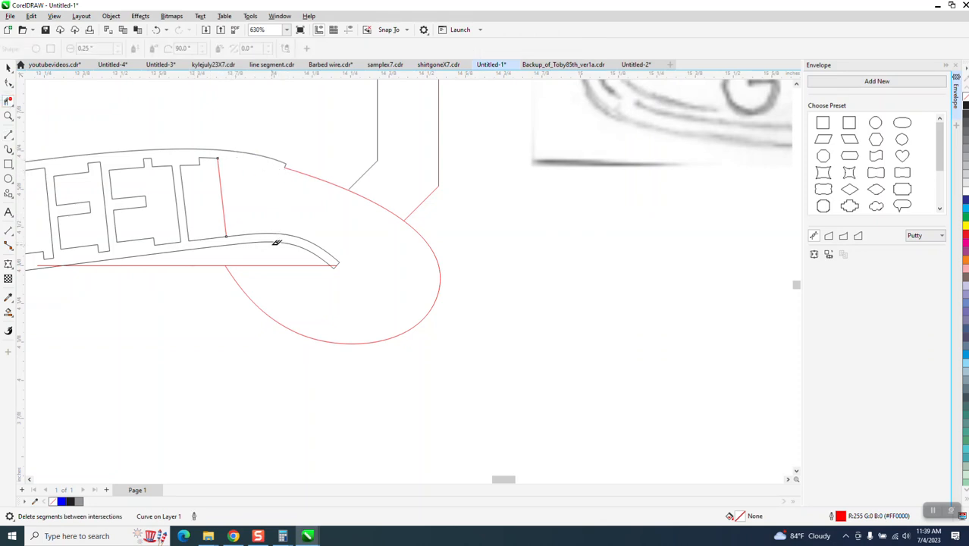
click(273, 242)
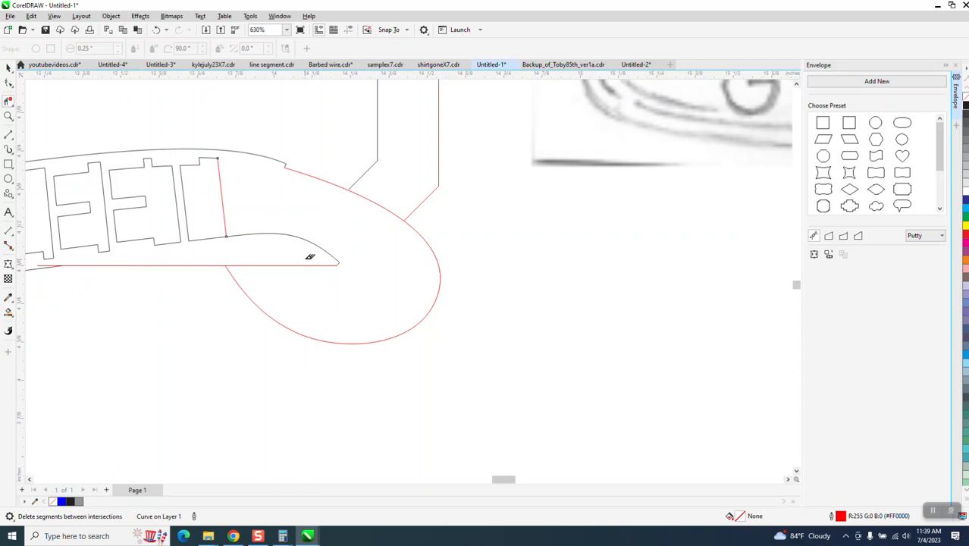
scroll(309, 257, down, 1)
scroll(324, 267, down, 1)
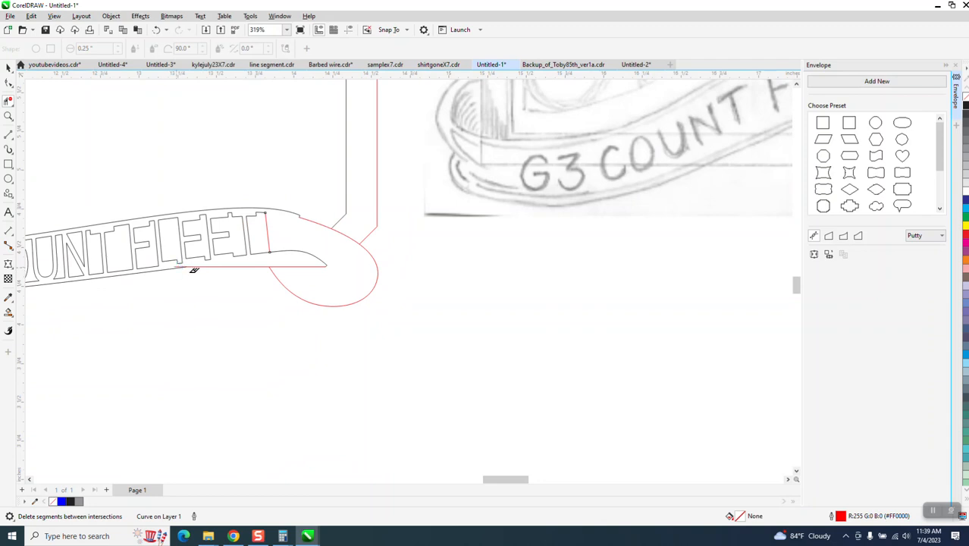
click(192, 269)
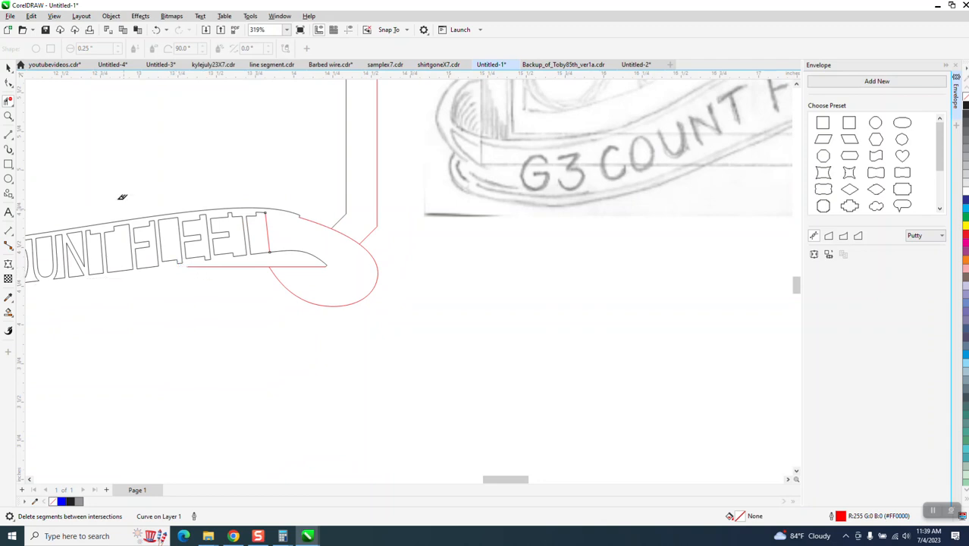
Step: Delete the stub of the red bottom line that sticks into the banner past its lower edge
click(9, 116)
drag(165, 243, 198, 282)
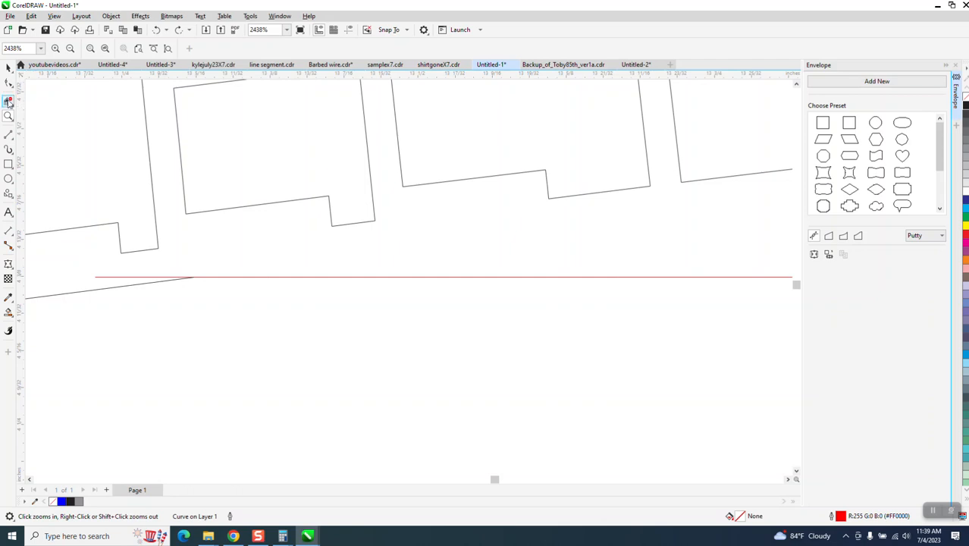
click(9, 101)
click(146, 275)
scroll(162, 324, down, 5)
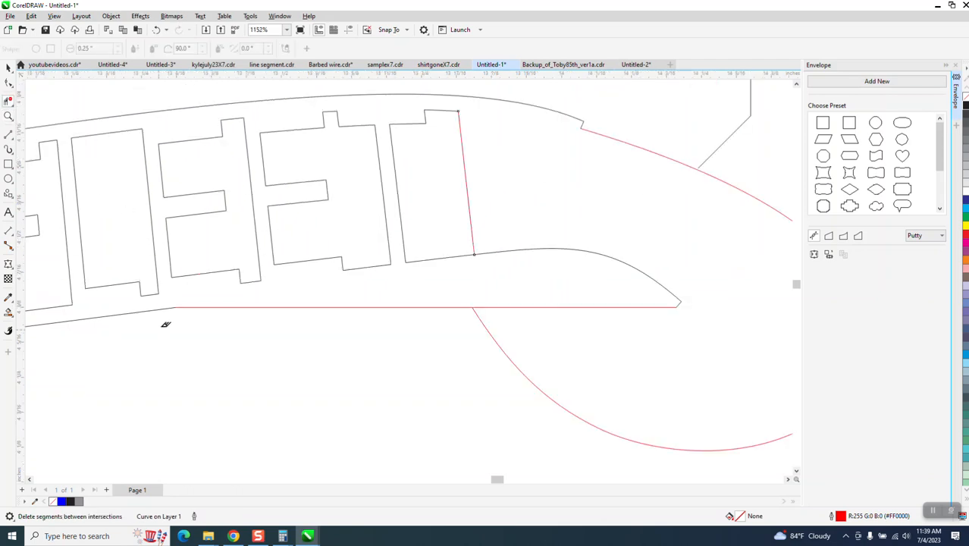
scroll(474, 216, down, 3)
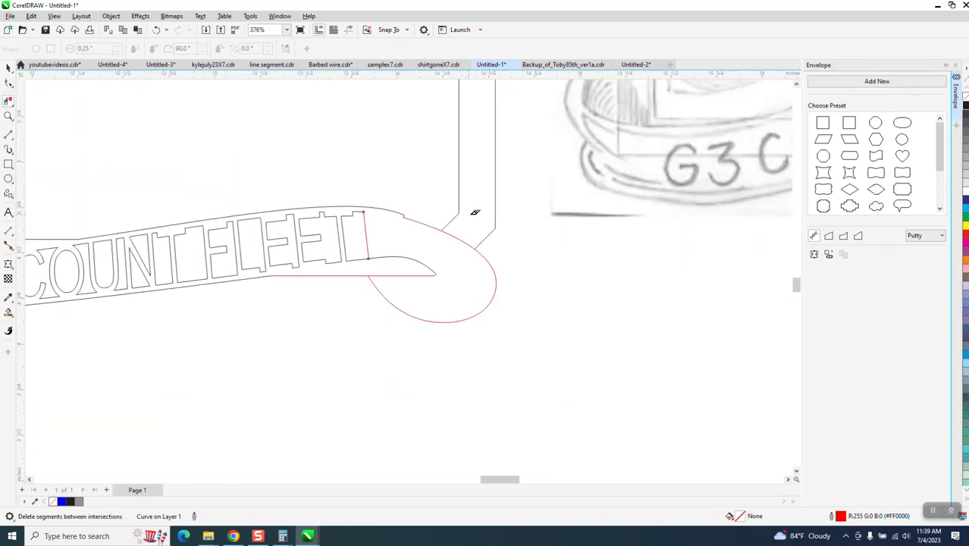
Step: Extend the two diagonal frame ends beside the right ribbon fold slightly across the red loop, and delete the loop segment between them
click(467, 233)
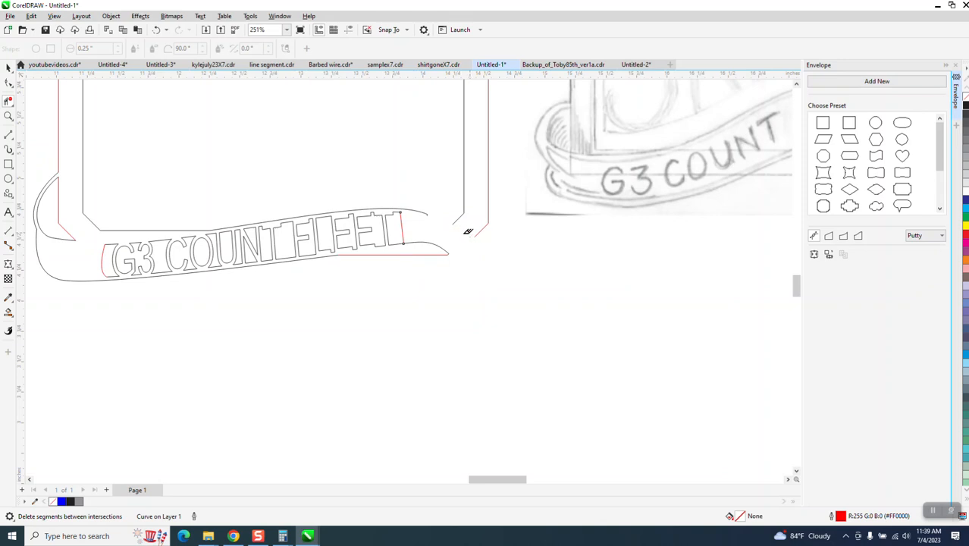
click(156, 29)
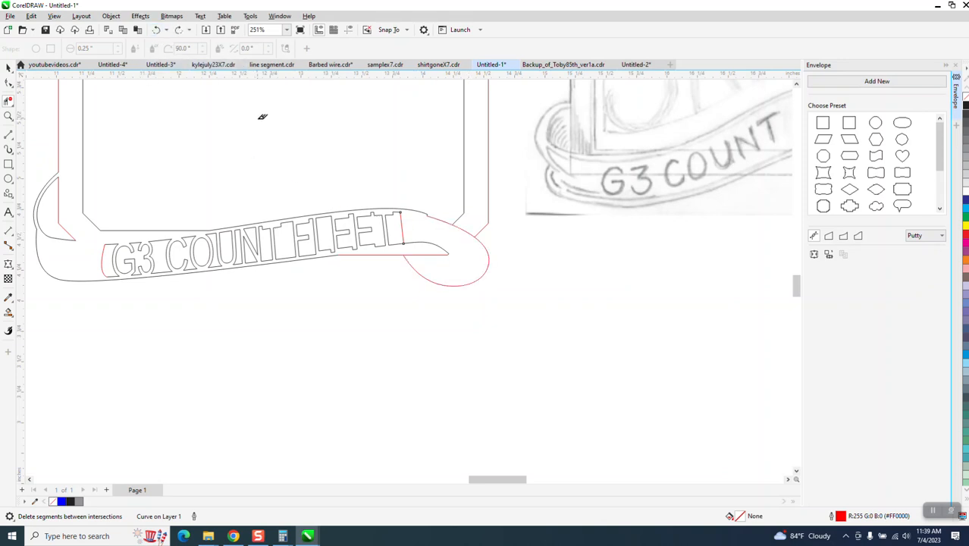
click(9, 115)
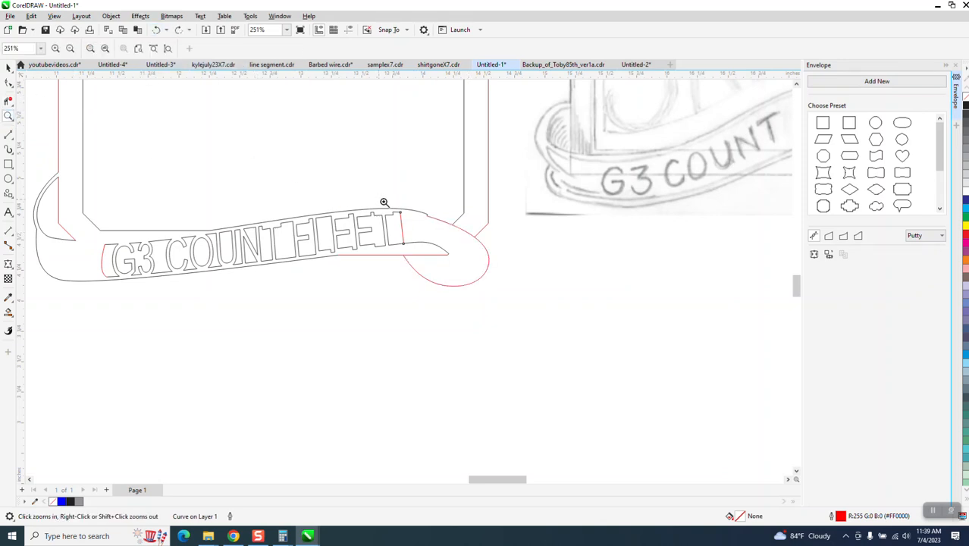
drag(429, 208, 509, 259)
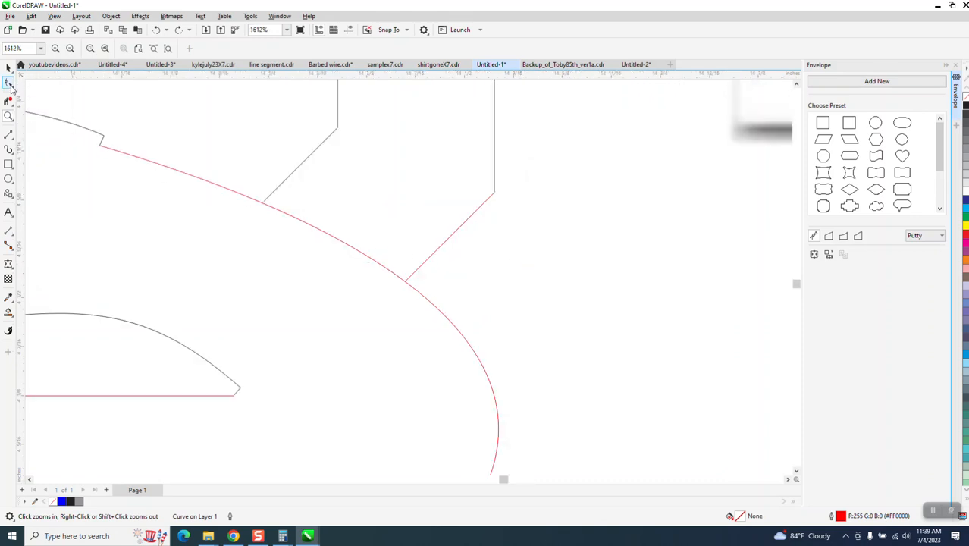
click(8, 84)
drag(271, 200, 260, 205)
click(411, 273)
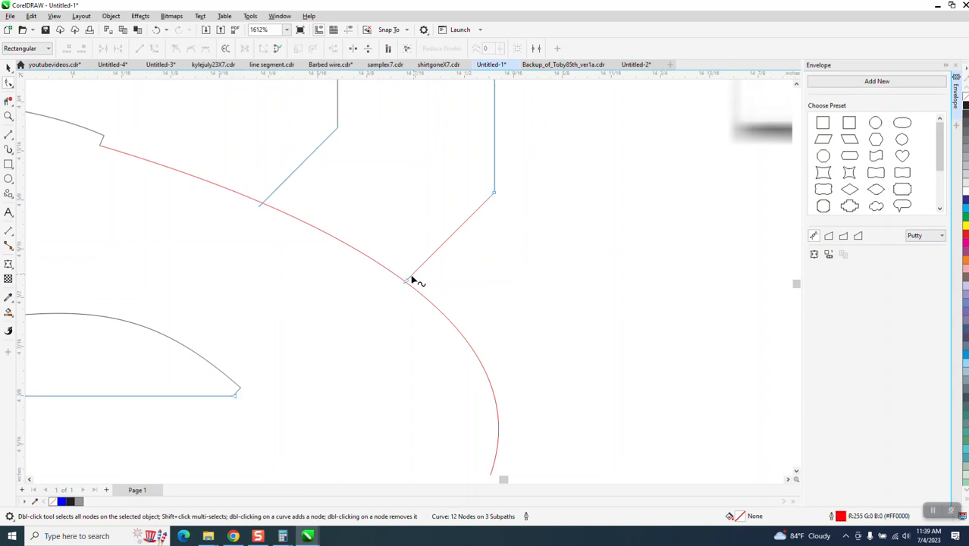
drag(399, 292, 399, 288)
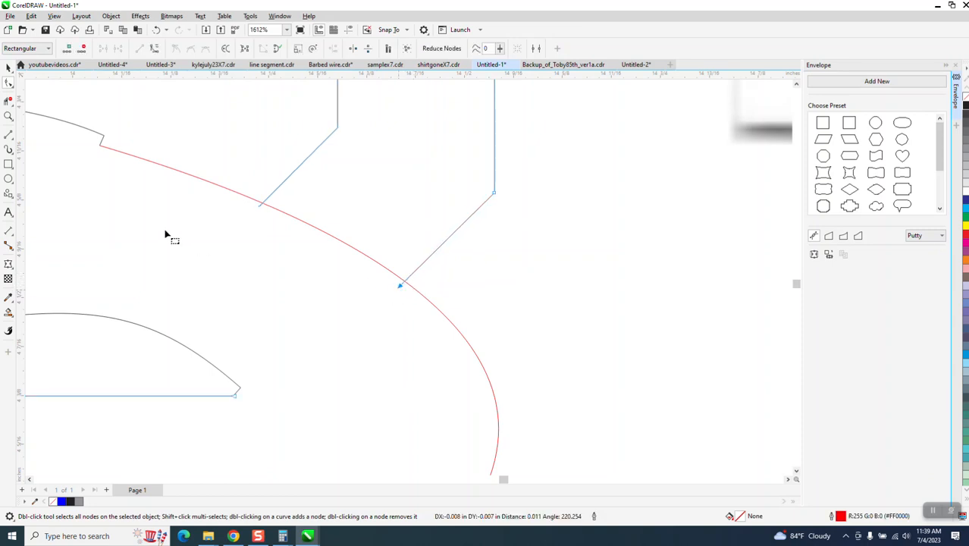
click(8, 102)
click(332, 247)
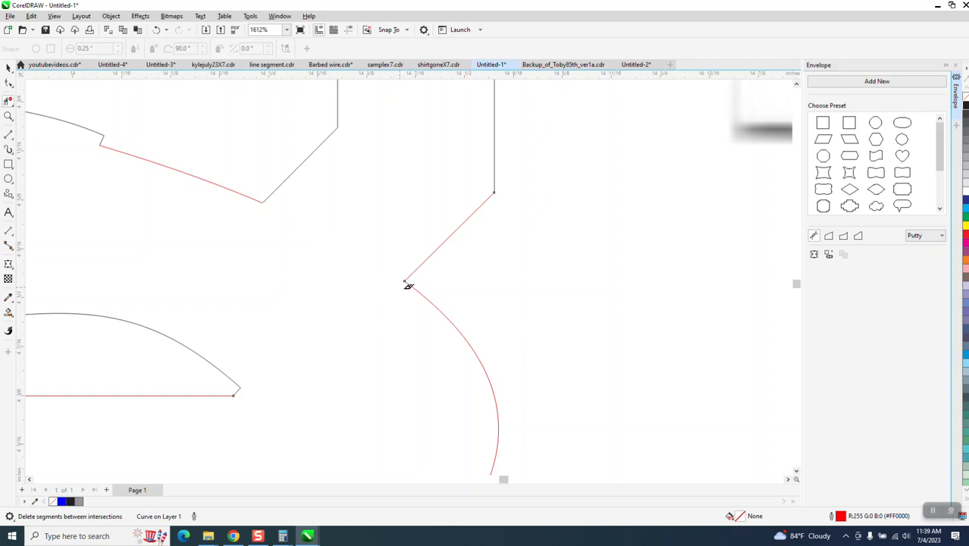
Step: Try to delete the left ribbon tail's inner curve and the lower-left outer frame segments, and undo both deletions
scroll(408, 285, down, 3)
scroll(328, 321, down, 3)
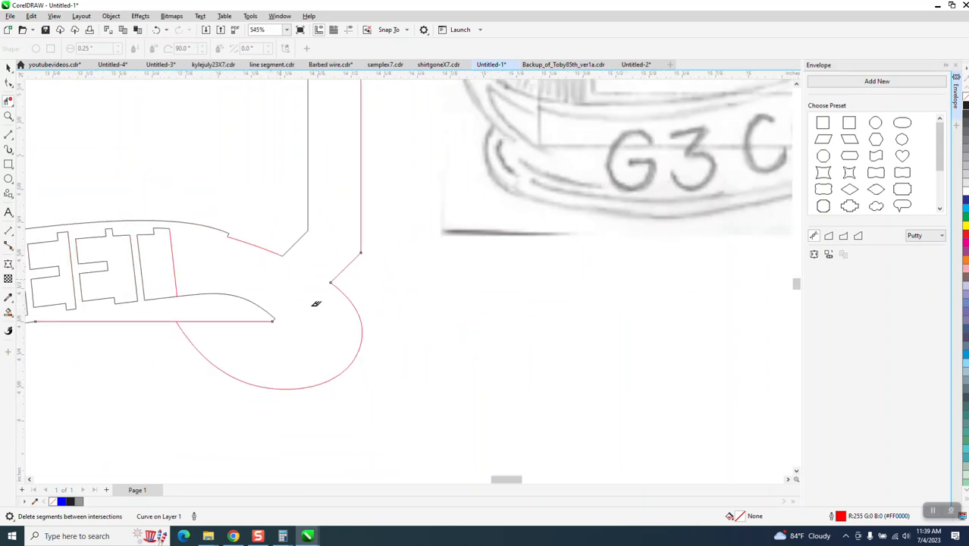
scroll(499, 289, down, 2)
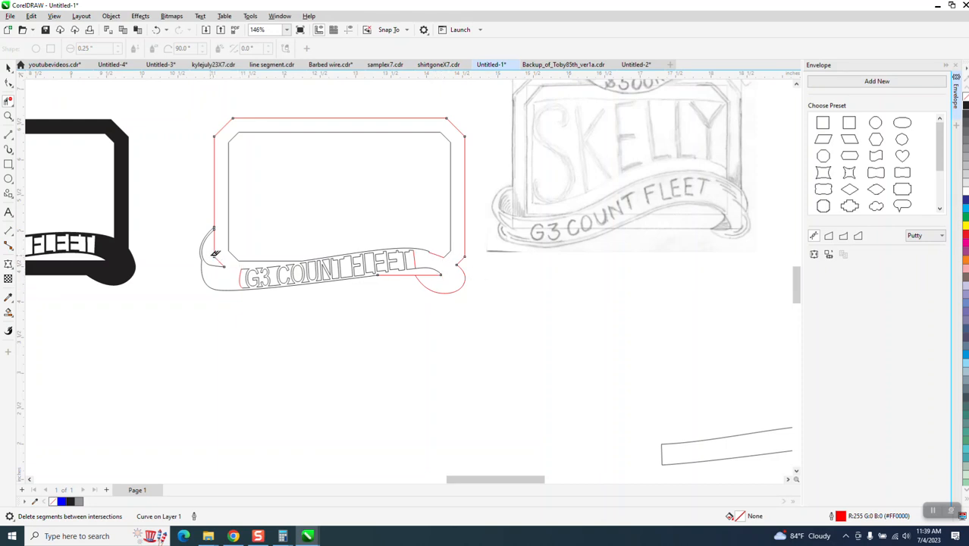
click(204, 244)
click(223, 260)
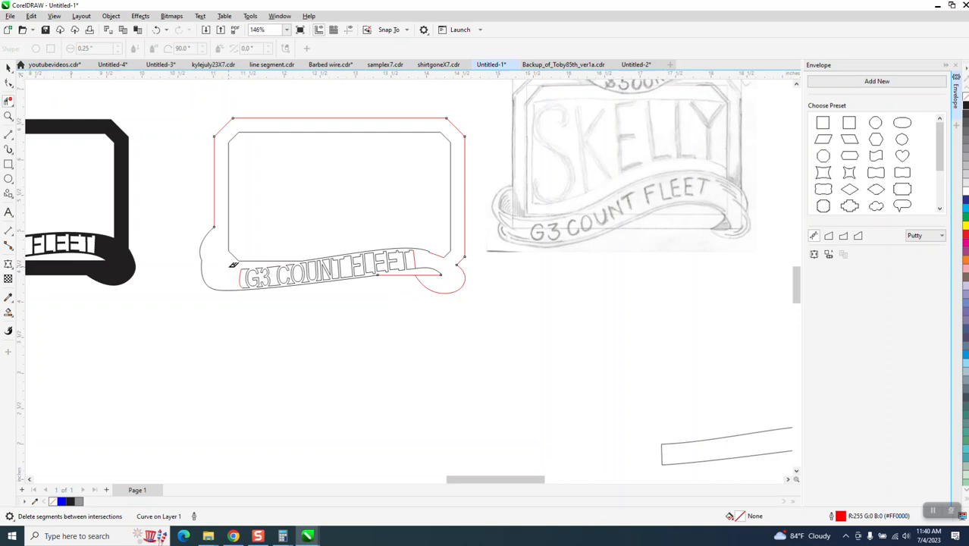
click(154, 29)
click(155, 30)
Step: Smart-fill the combined frame and banner in blue with no outline, and move the filled shape below the line drawing
click(8, 116)
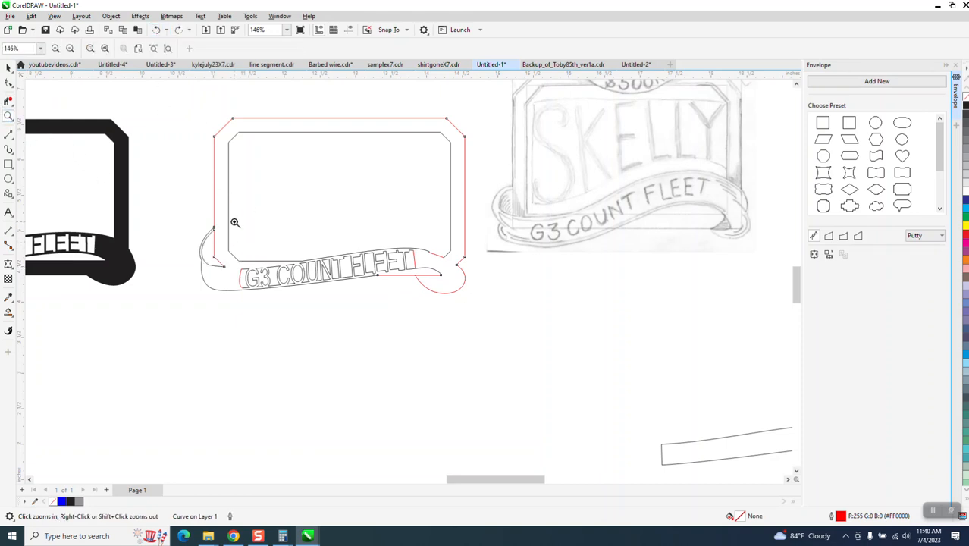
drag(196, 215, 253, 241)
scroll(267, 226, down, 5)
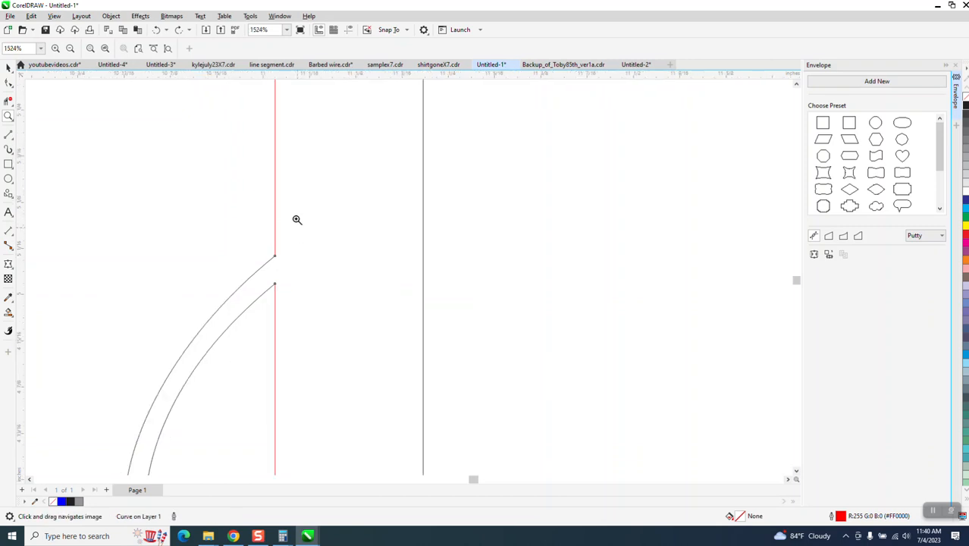
scroll(296, 221, down, 1)
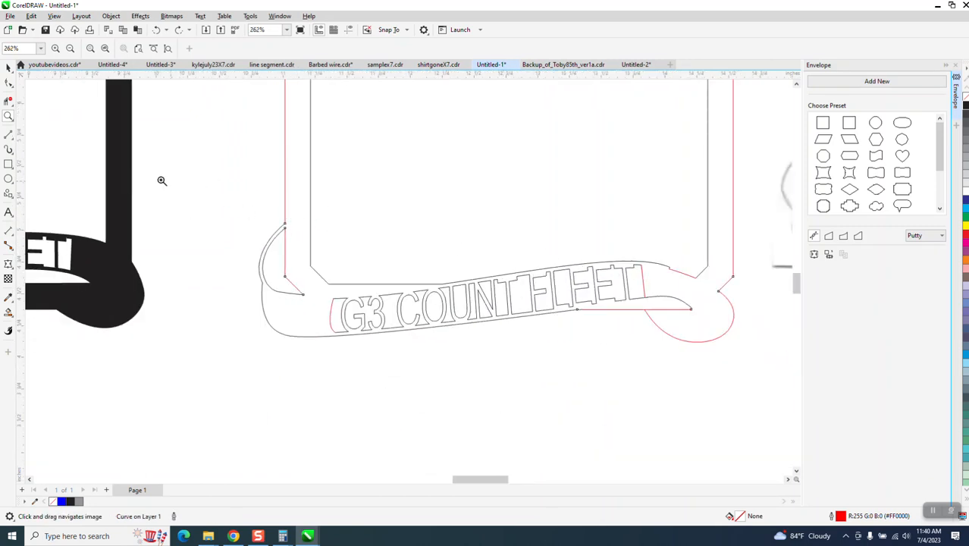
click(8, 312)
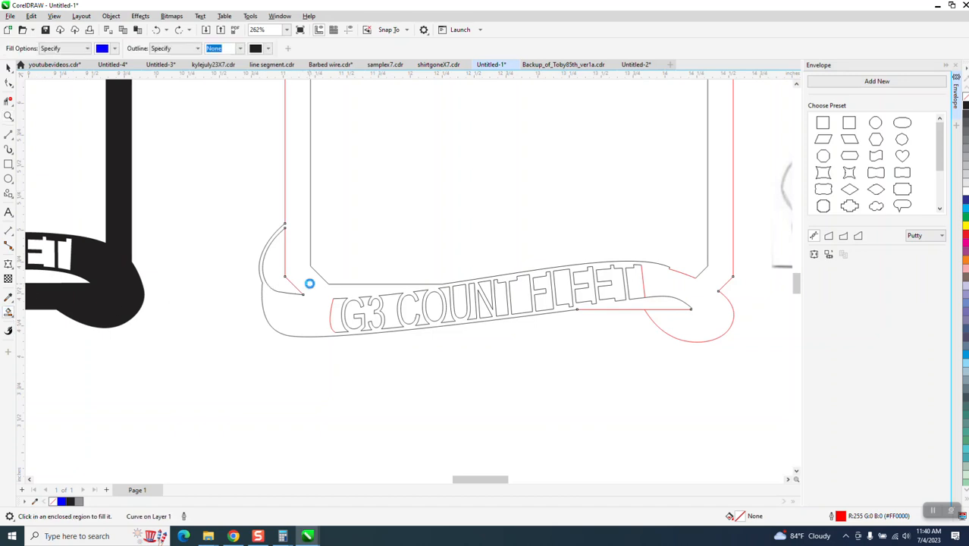
click(309, 284)
scroll(269, 266, down, 2)
click(9, 68)
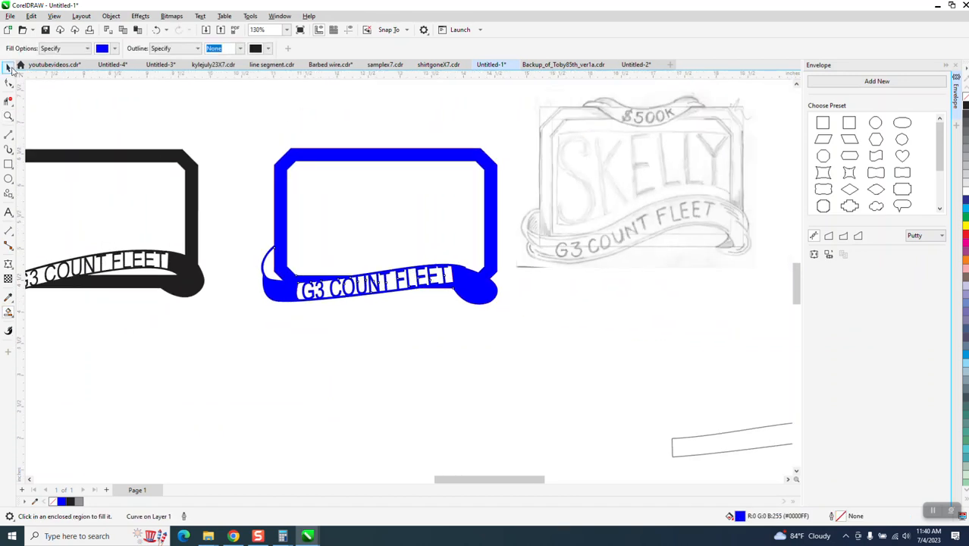
drag(383, 156, 388, 329)
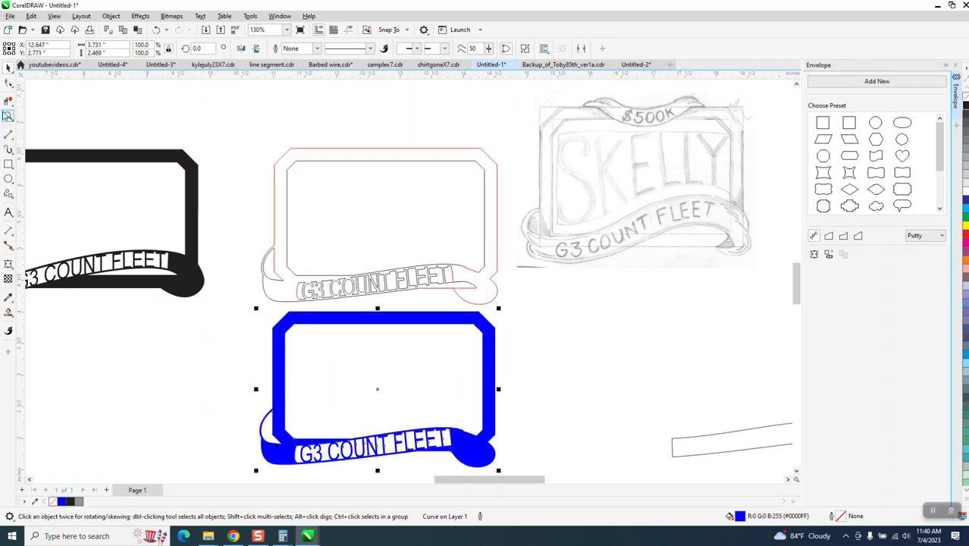
Step: Remove the blue fill from the moved sign shape and give it a black hairline outline
click(8, 116)
scroll(220, 341, down, 2)
drag(242, 384, 486, 422)
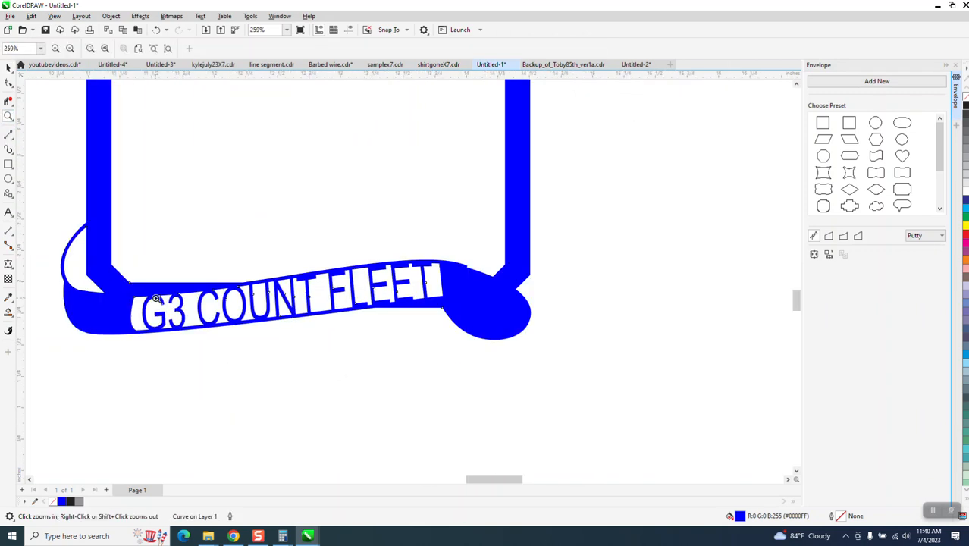
click(11, 70)
click(64, 152)
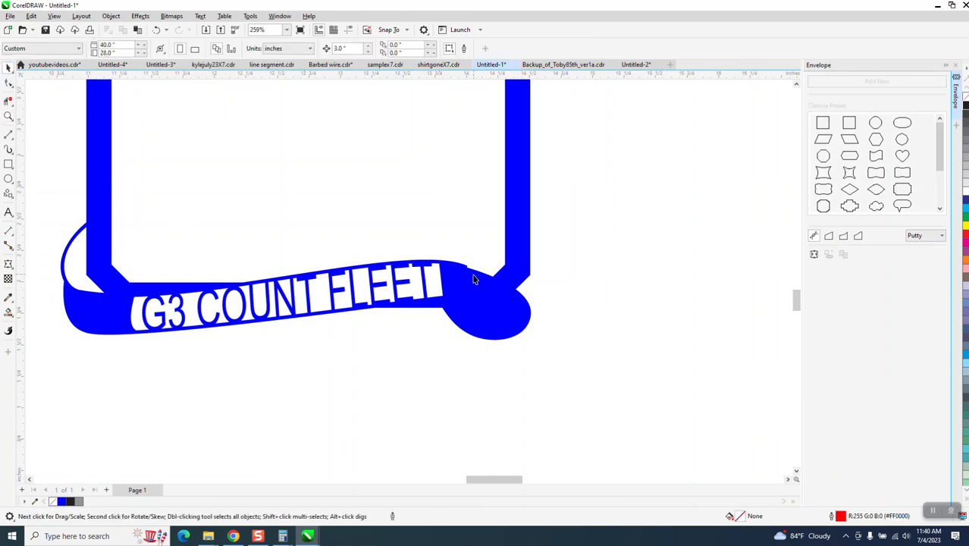
scroll(466, 297, down, 2)
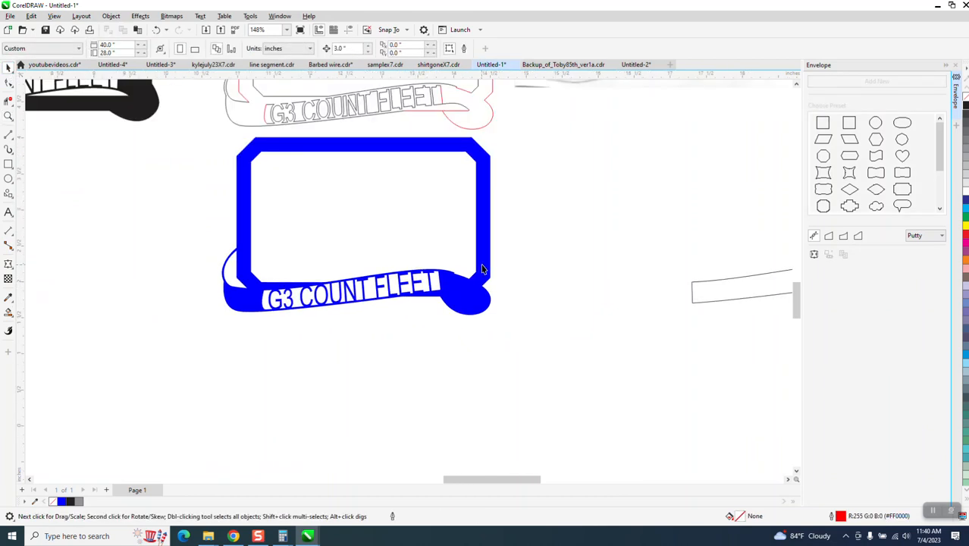
click(483, 269)
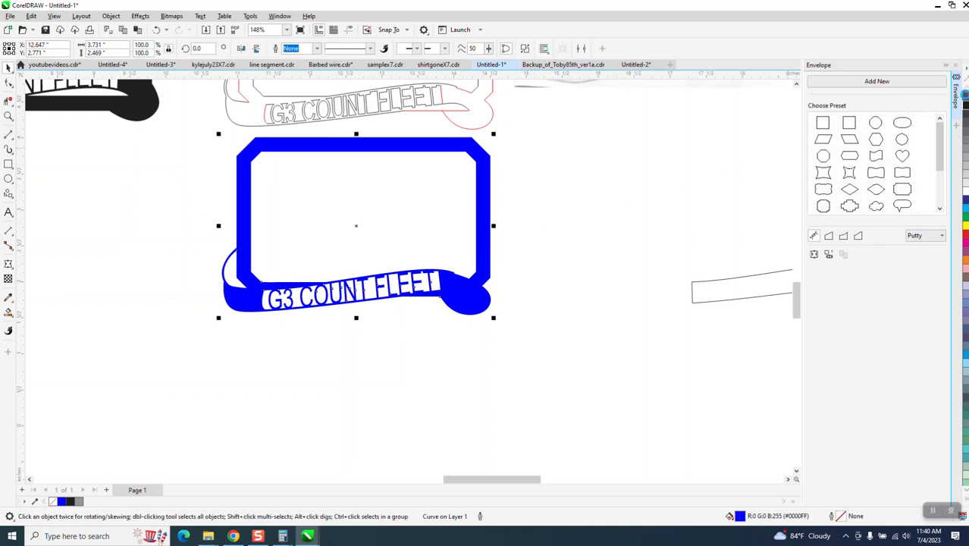
click(966, 96)
right_click(966, 105)
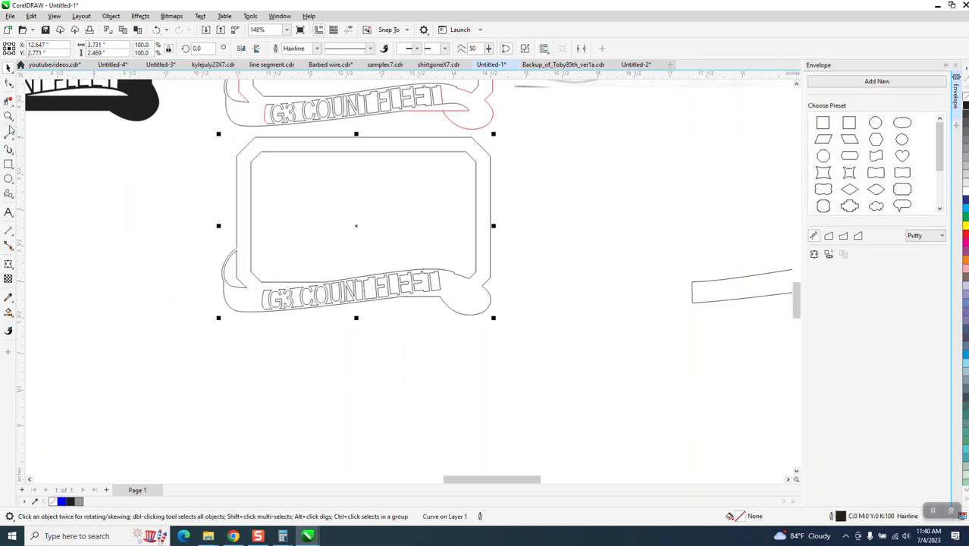
Step: Delete the two nodes forming the notch on the banner's upper edge just past the T, and select the curve's end node at the frame
click(8, 115)
drag(417, 247, 483, 285)
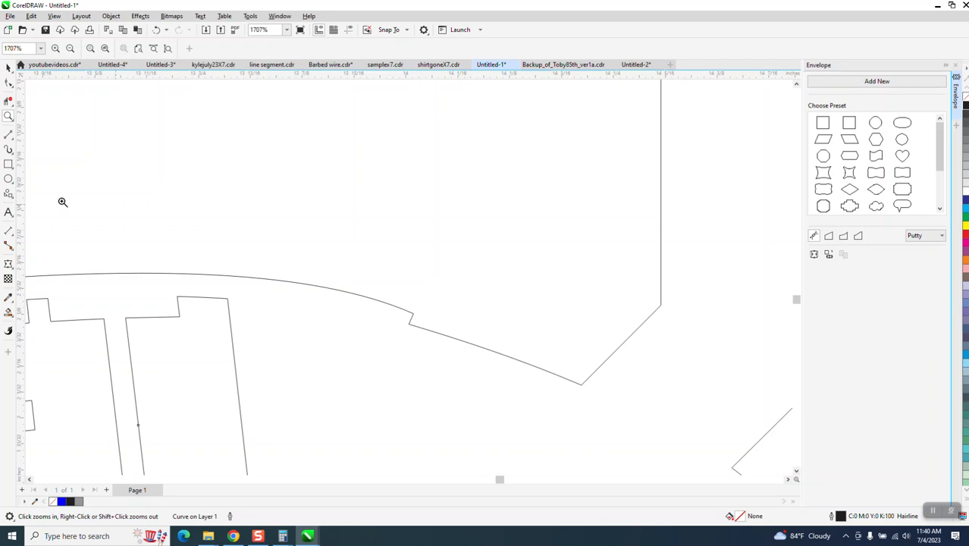
click(9, 84)
click(410, 324)
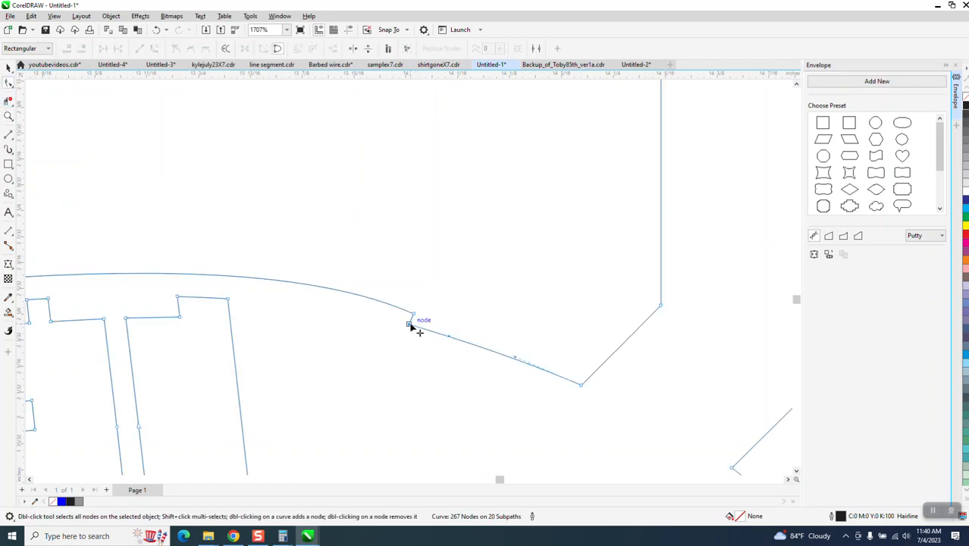
click(411, 324)
key(Delete)
click(415, 317)
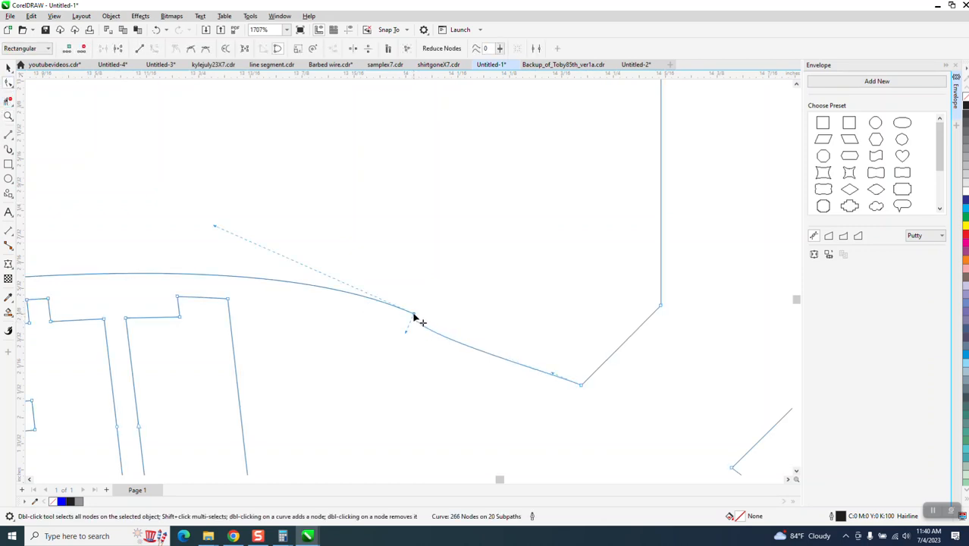
key(Delete)
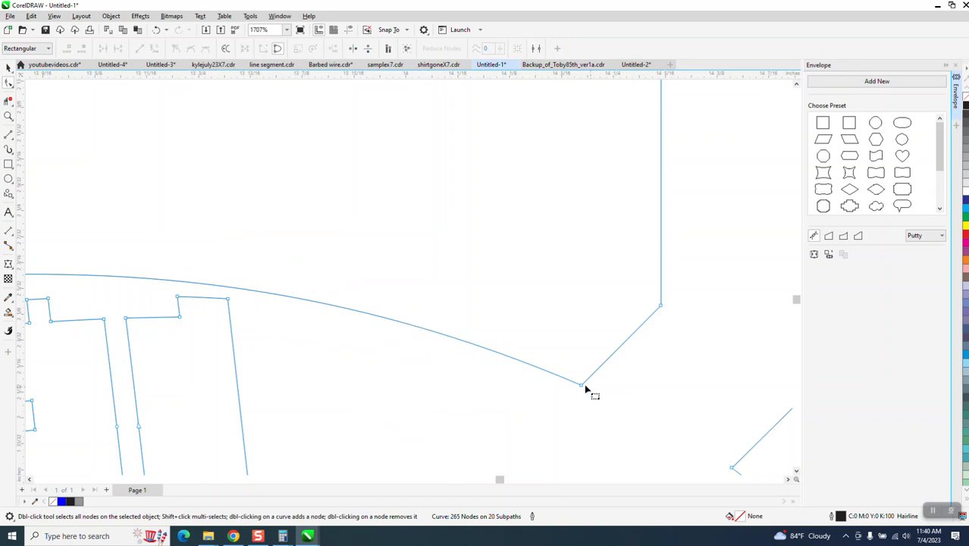
scroll(576, 364, down, 3)
drag(581, 387, 406, 268)
scroll(406, 268, down, 1)
scroll(405, 268, down, 8)
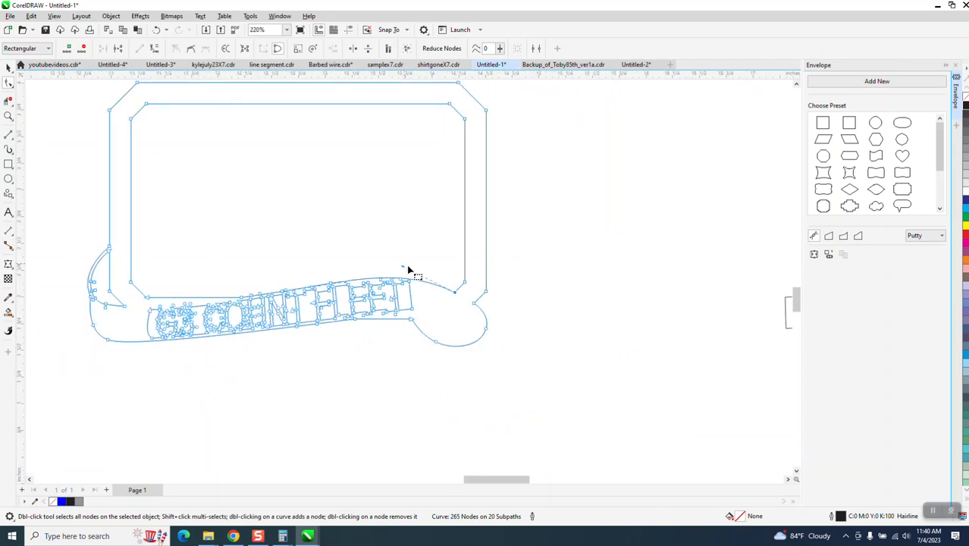
Step: Smart-fill the cleaned-up sign shape in blue with no outline, and place a blue version directly below it
click(9, 313)
click(158, 320)
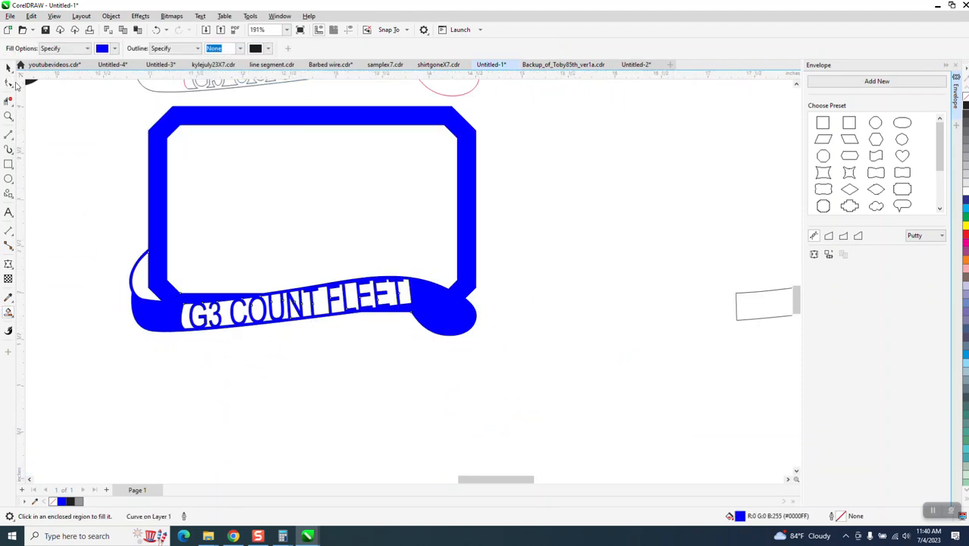
click(10, 69)
scroll(262, 194, down, 2)
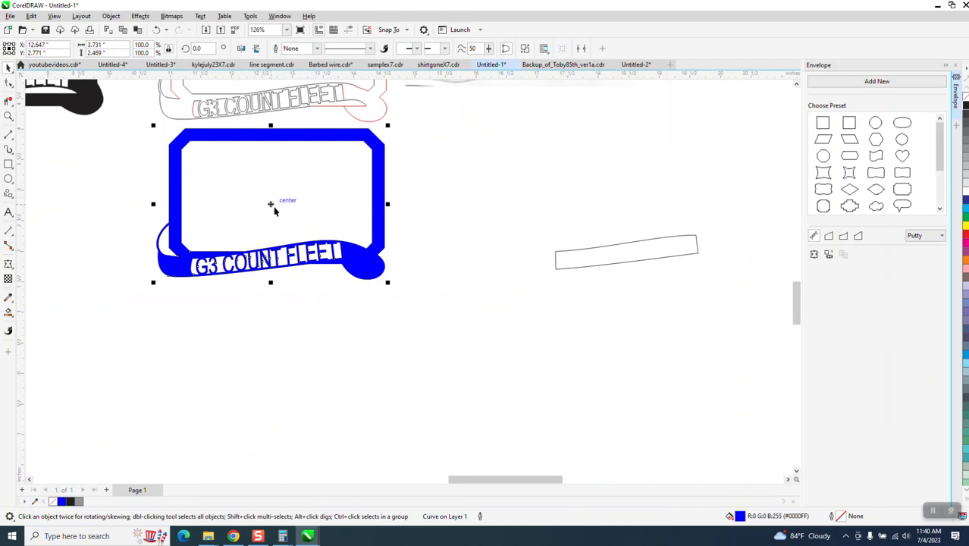
drag(273, 206, 273, 369)
Step: Examine the lowest blue sign and the sketch's banner and lettering, and compare all the sign versions on the page
click(9, 116)
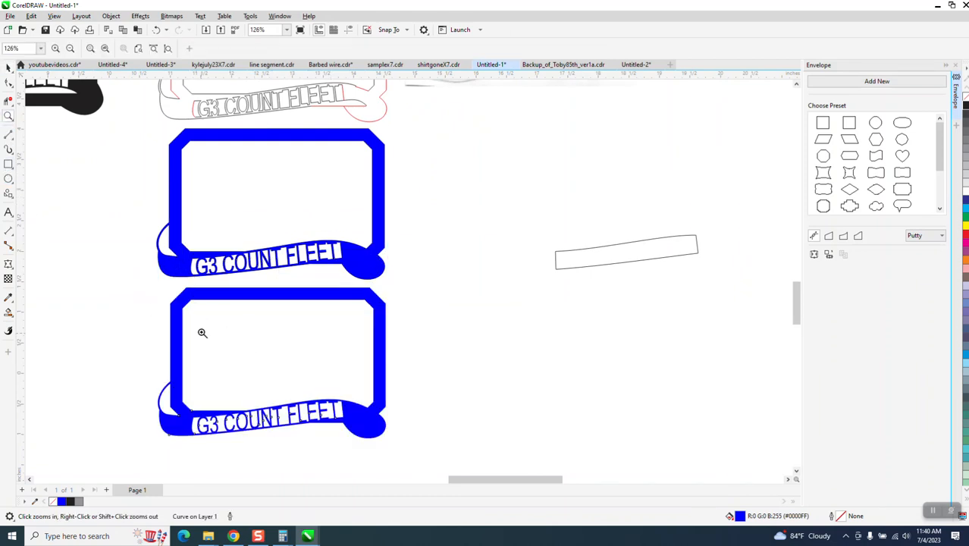
drag(144, 288, 535, 450)
scroll(305, 354, down, 1)
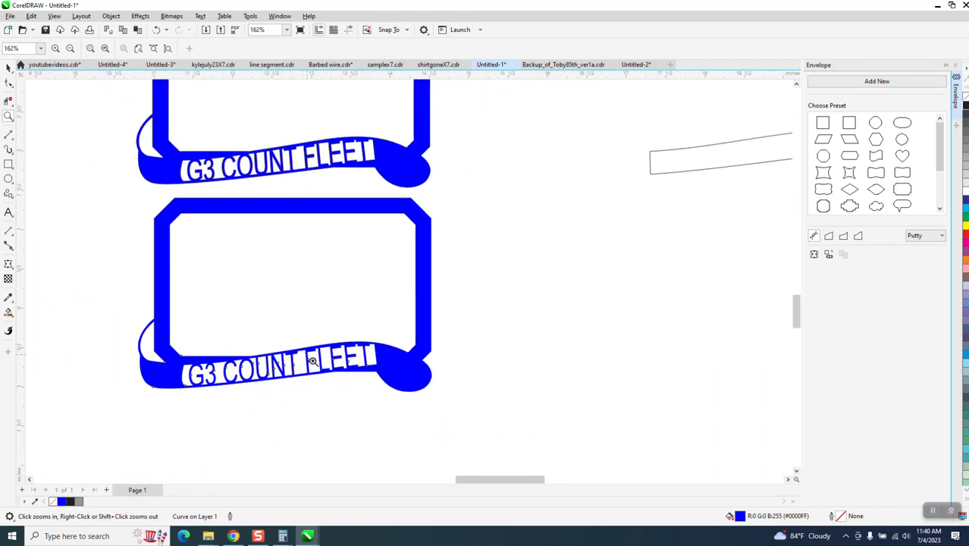
scroll(313, 362, down, 4)
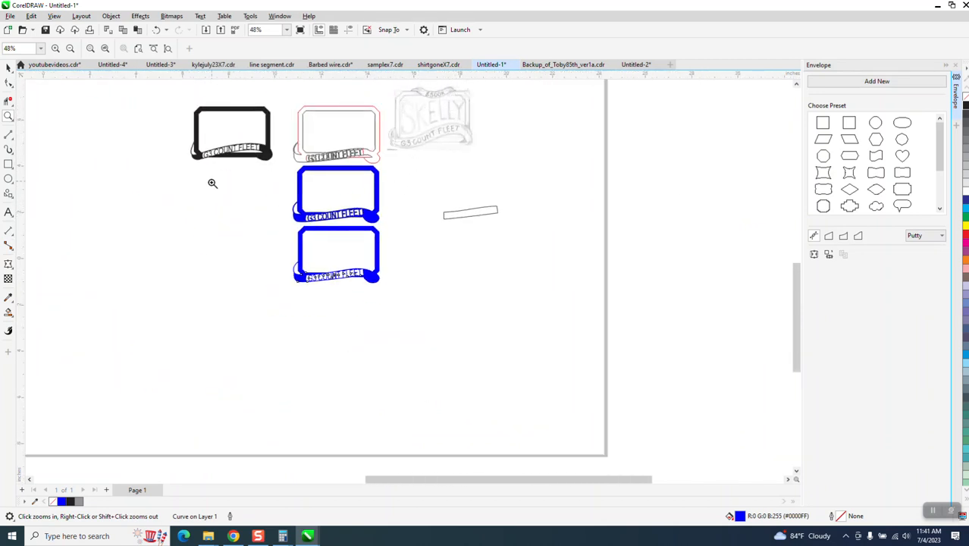
drag(394, 94, 471, 153)
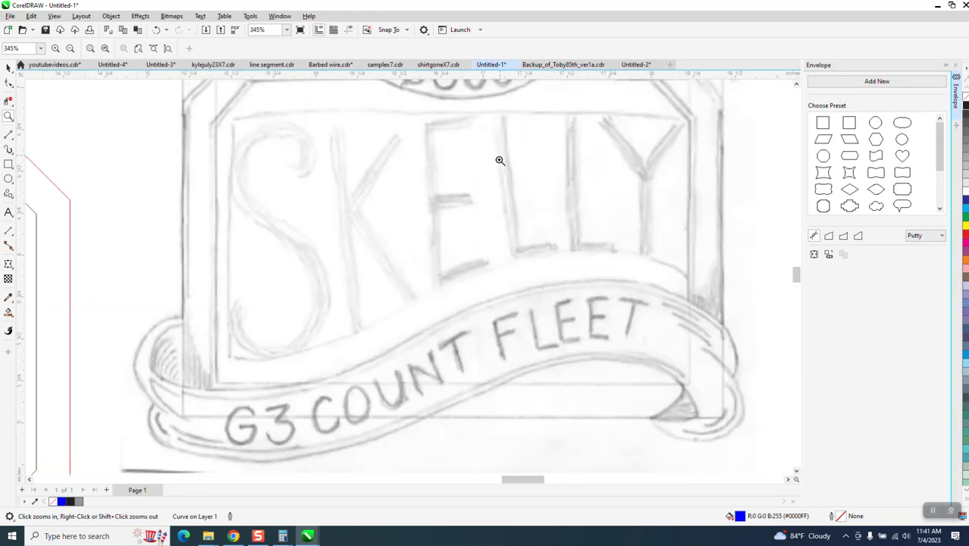
scroll(304, 206, down, 3)
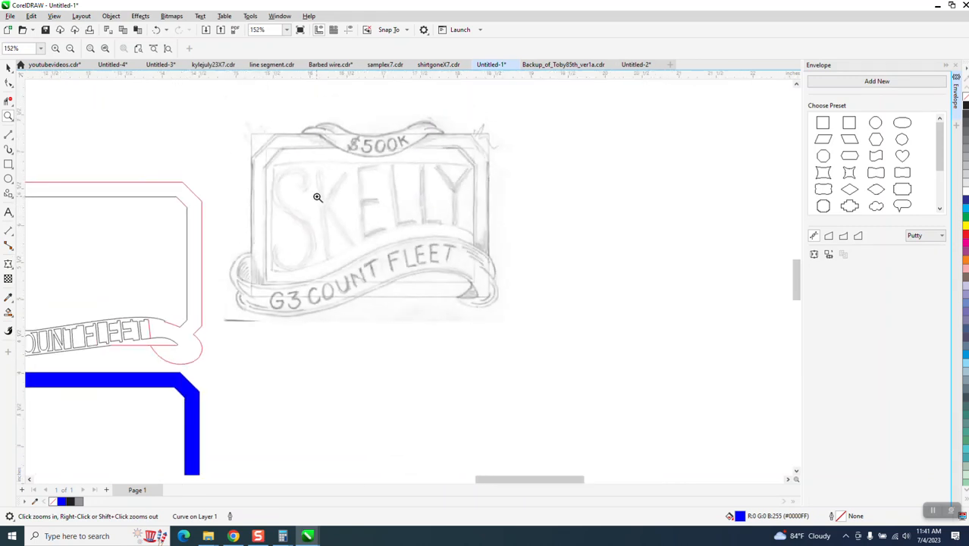
scroll(318, 197, down, 3)
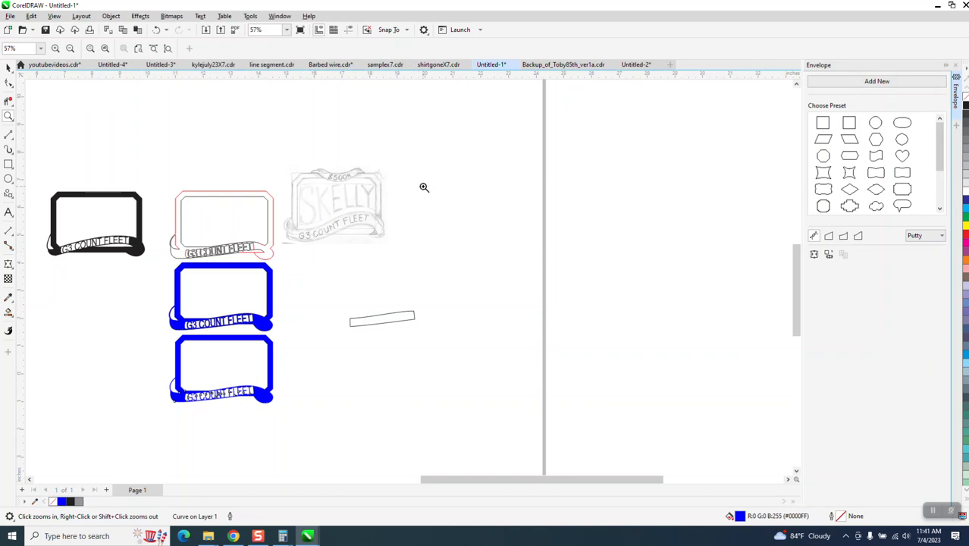